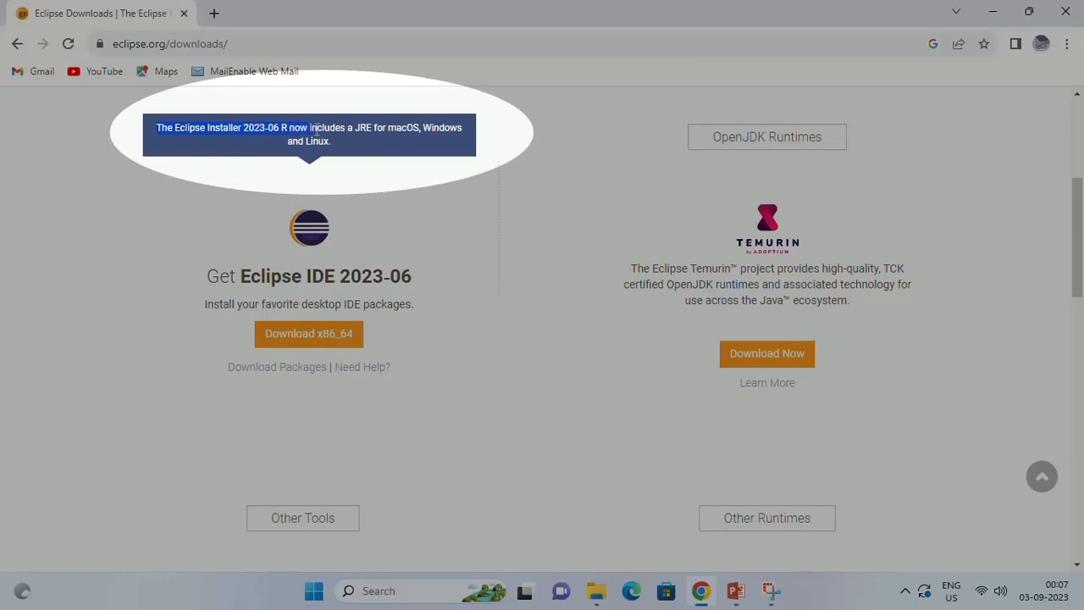
Step: Open the Eclipse IDE 2023-06 x86_64 download page and run eclipse-inst-jre-win64 from the Downloads folder
left_click_drag(317, 129, 336, 142)
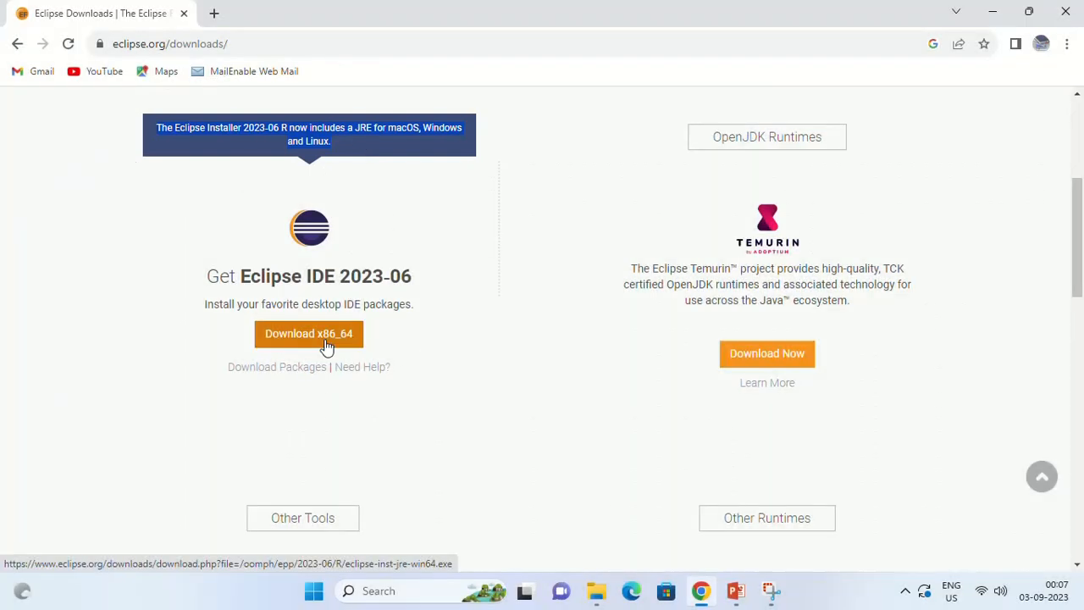
left_click(313, 333)
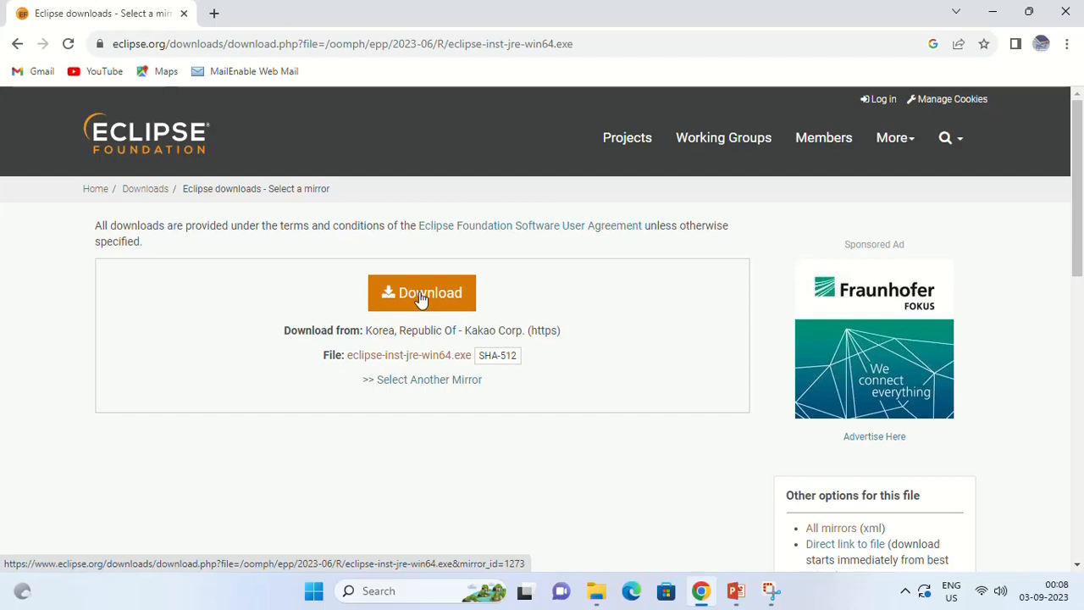
left_click(601, 598)
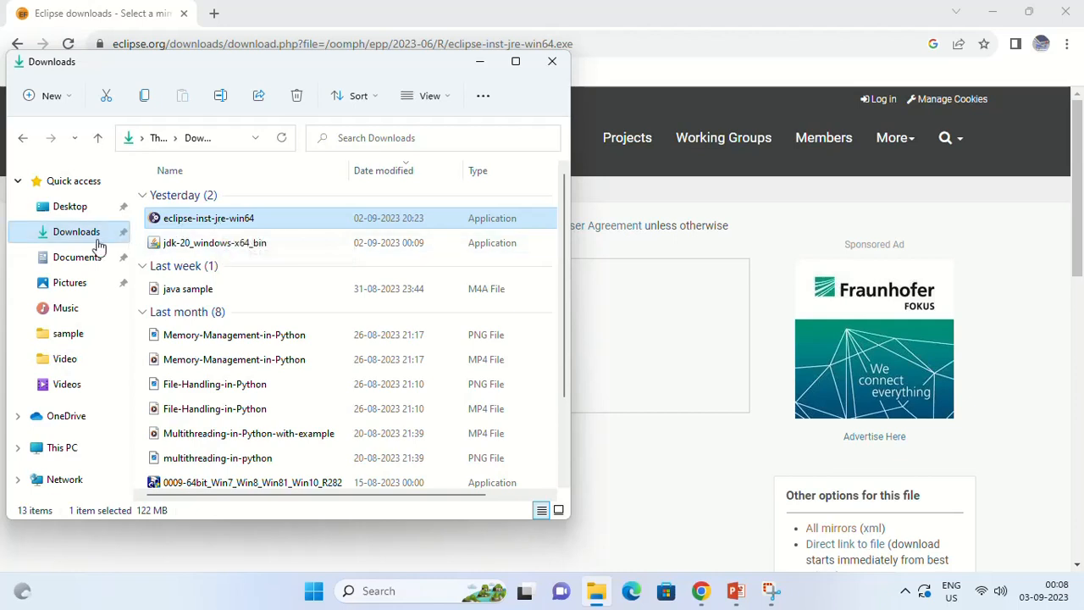
double_click(225, 222)
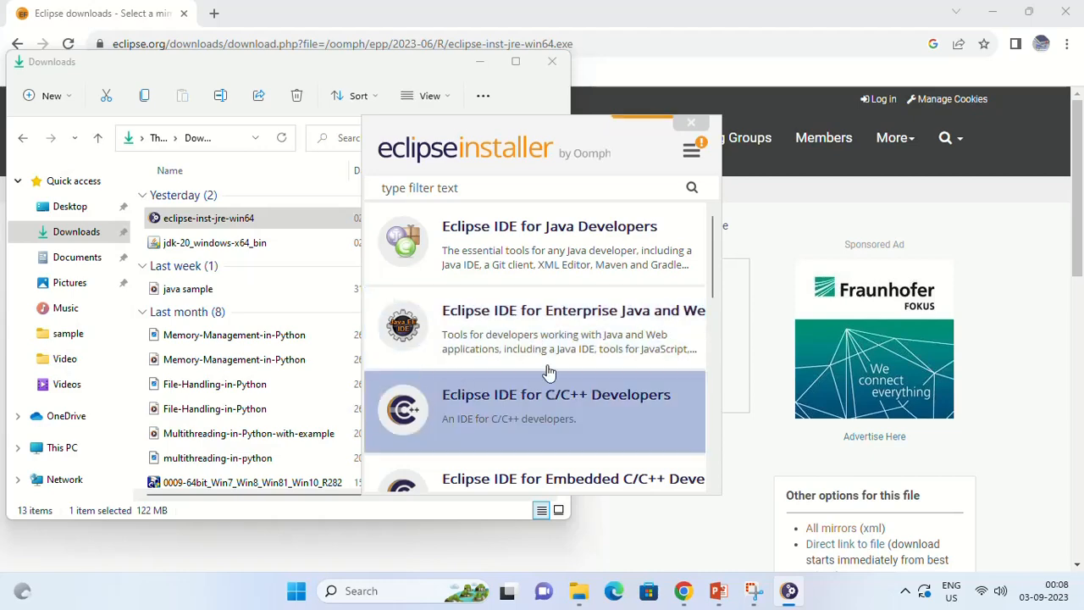
Step: Widen the installer window, review the package list and choose Eclipse IDE for Java Developers
left_click_drag(732, 333, 851, 333)
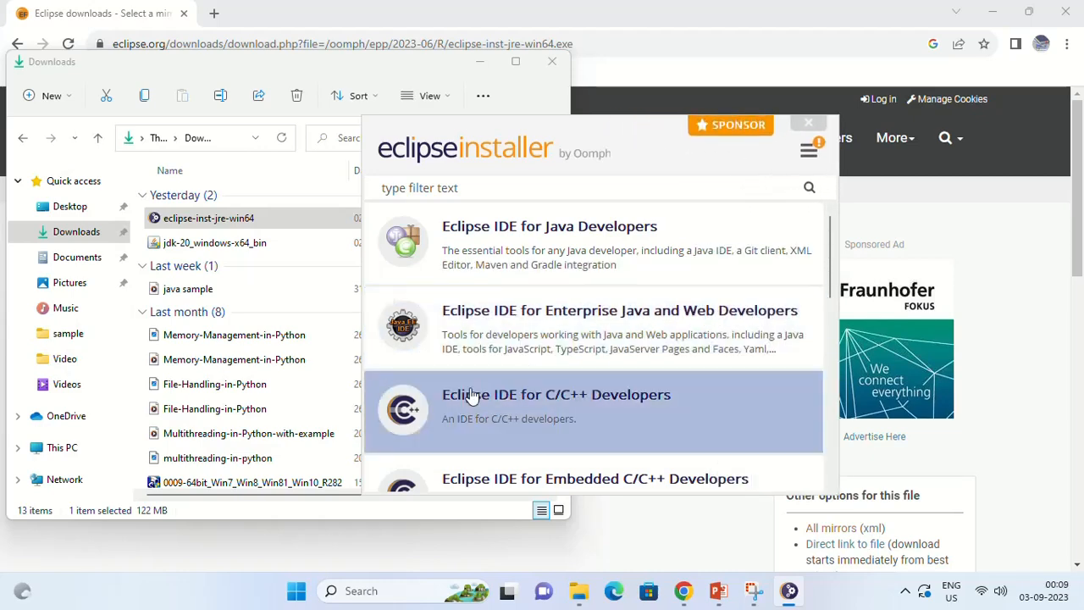
scroll(601, 420, "down", 1)
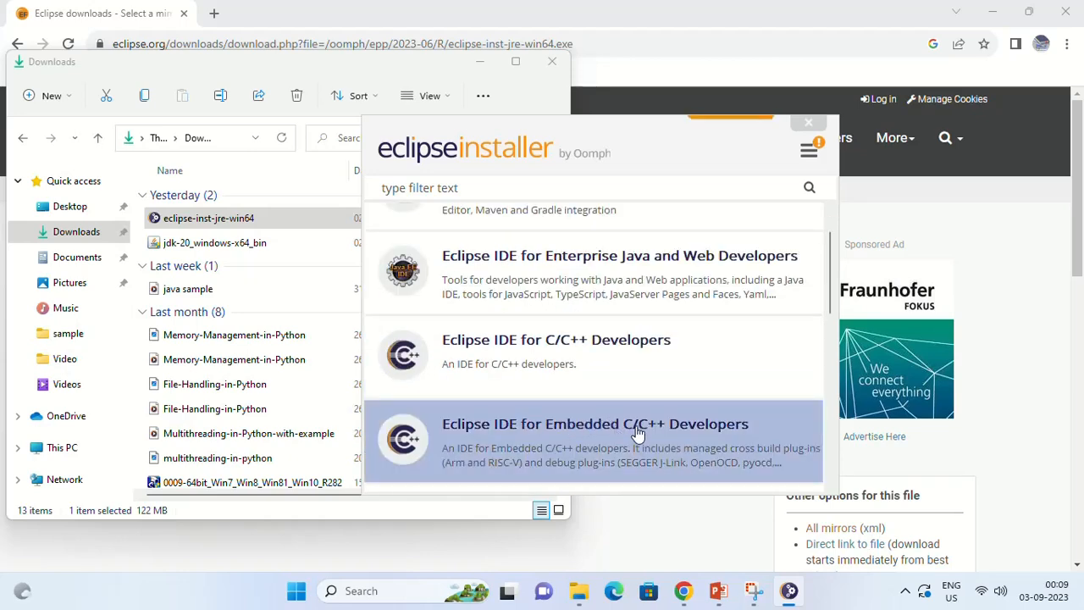
scroll(635, 434, "down", 1)
scroll(599, 441, "down", 1)
scroll(601, 438, "down", 8)
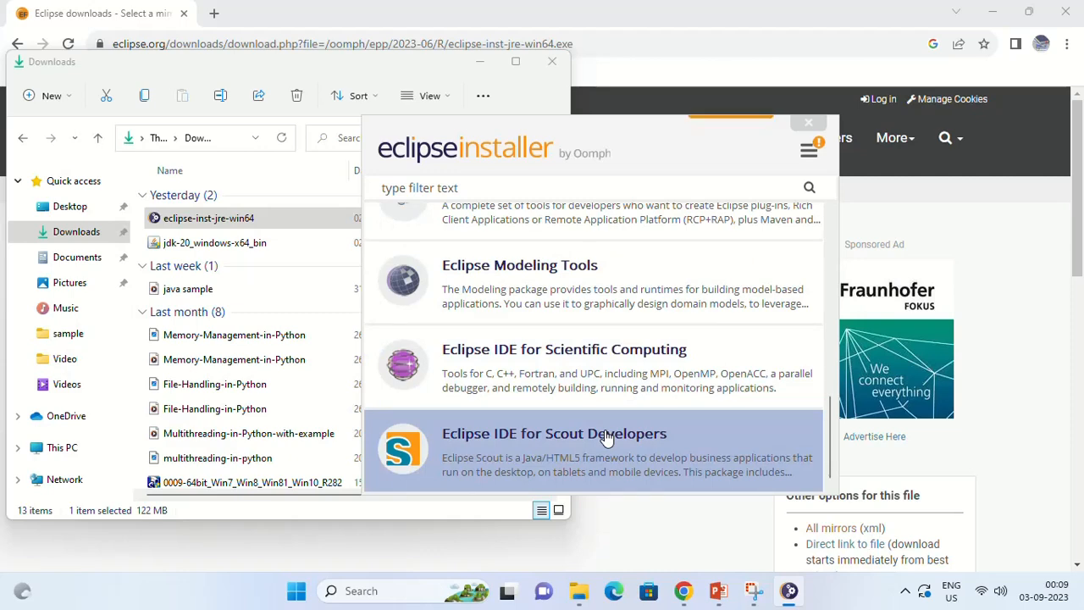
scroll(602, 428, "up", 10)
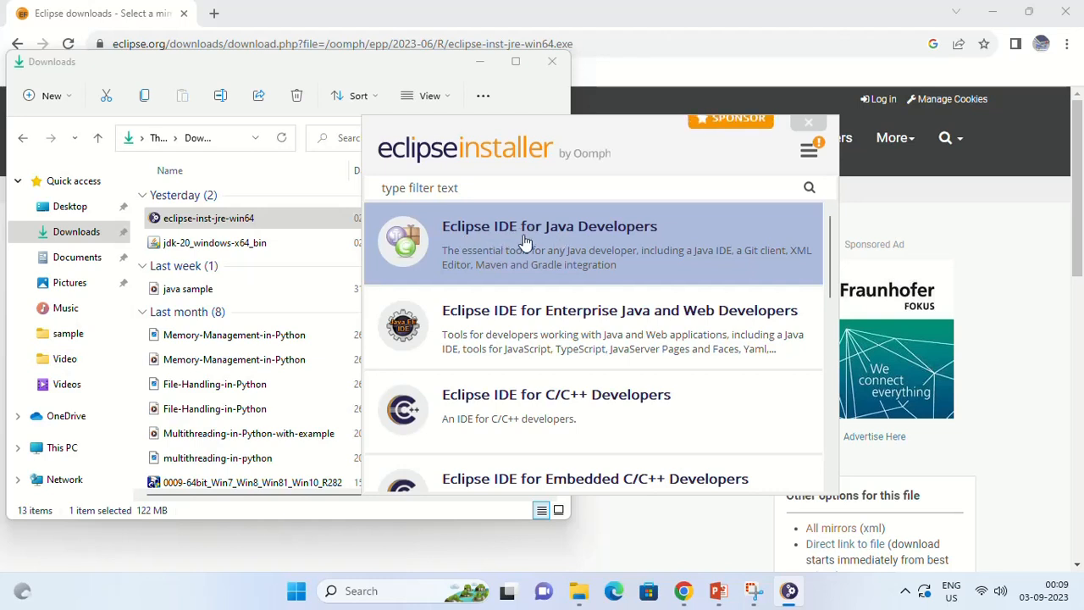
left_click(572, 243)
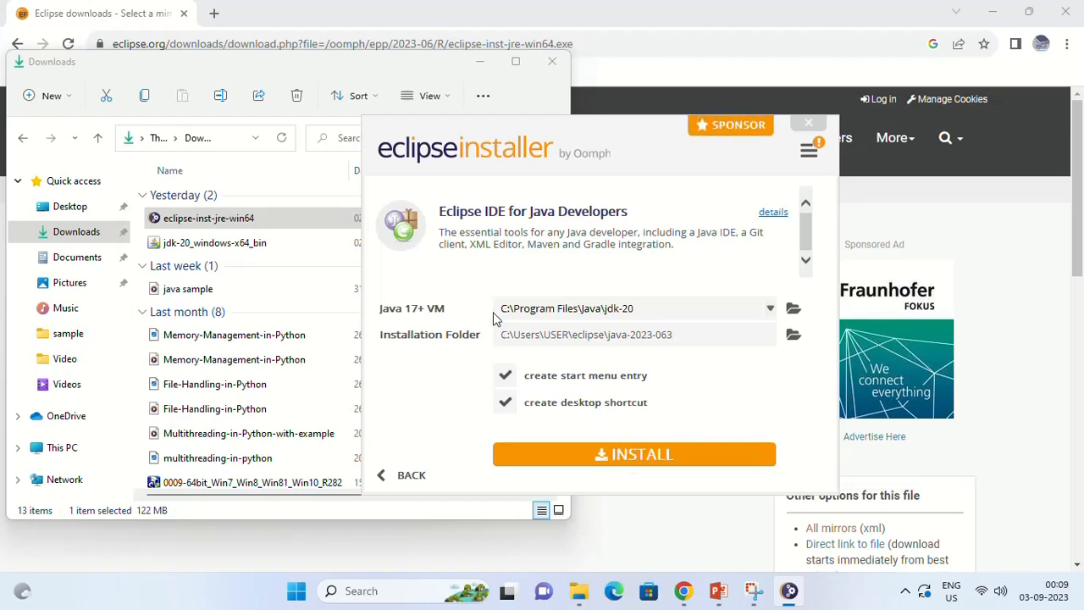
Step: Install the package using the VM in C:\Program Files\Java\jdk-20, keeping the start menu entry and desktop shortcut options enabled
left_click(552, 309)
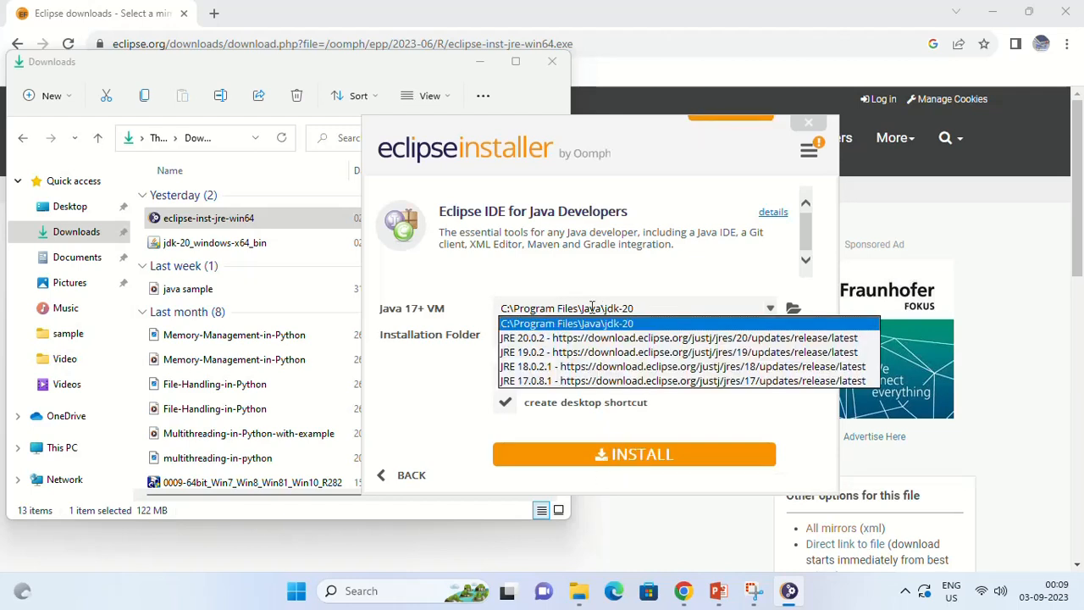
left_click(513, 309)
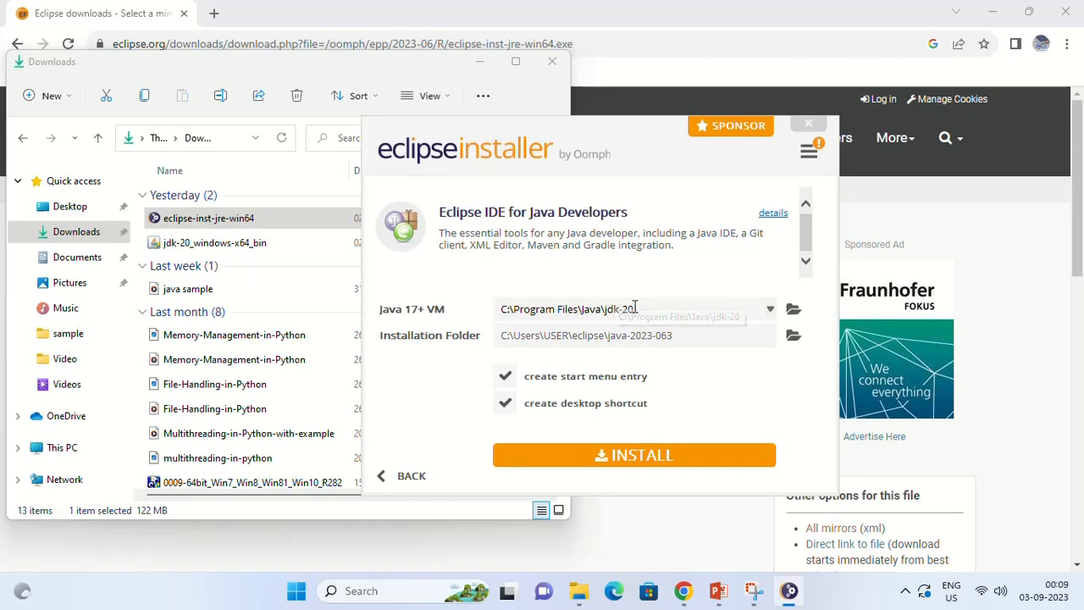
left_click(602, 538)
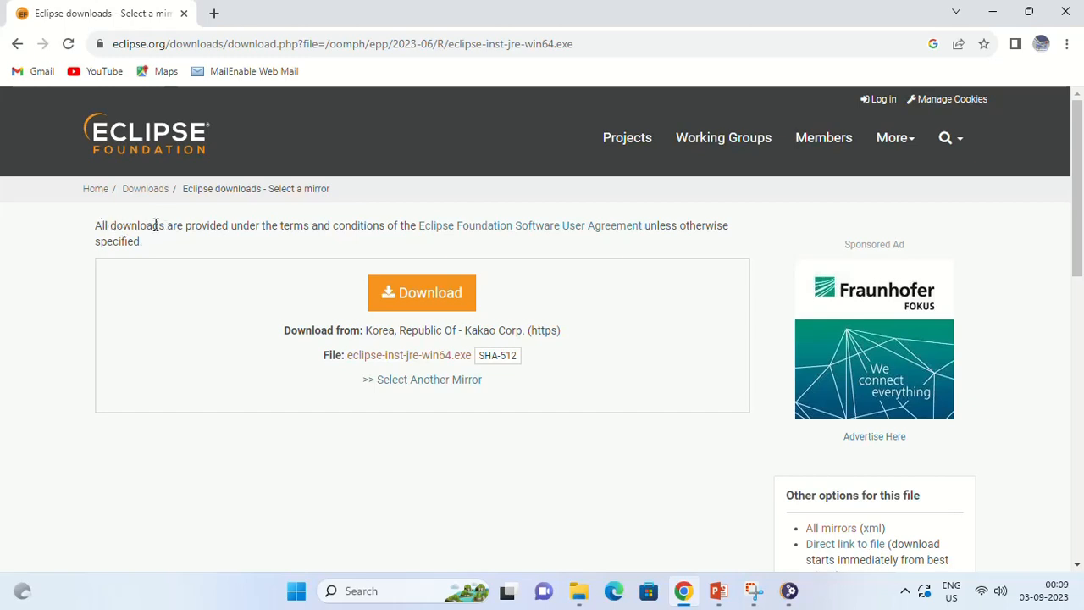
key("alt+Tab")
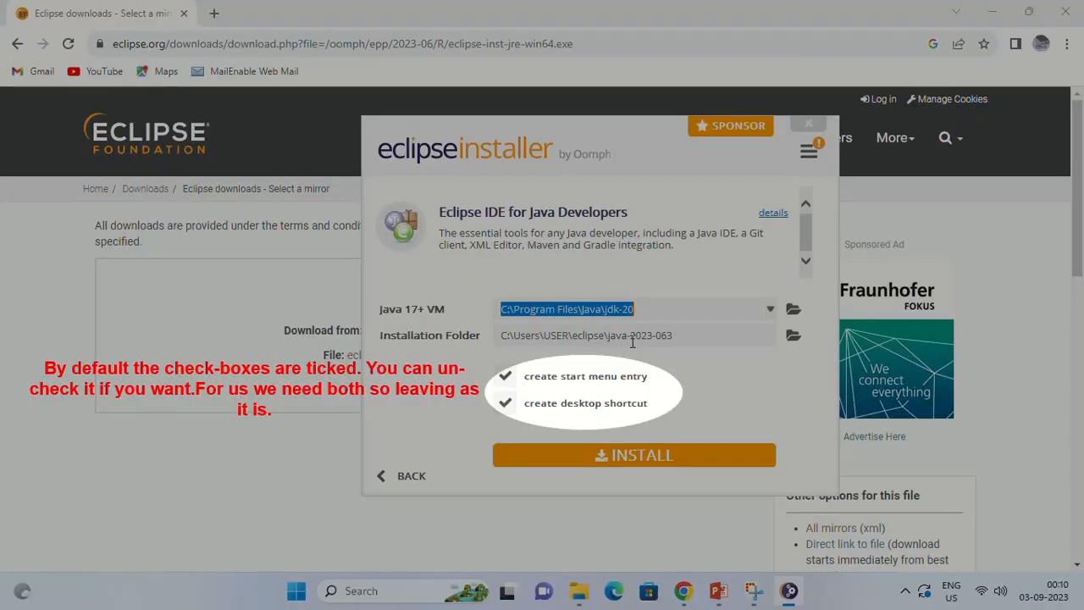
left_click(631, 456)
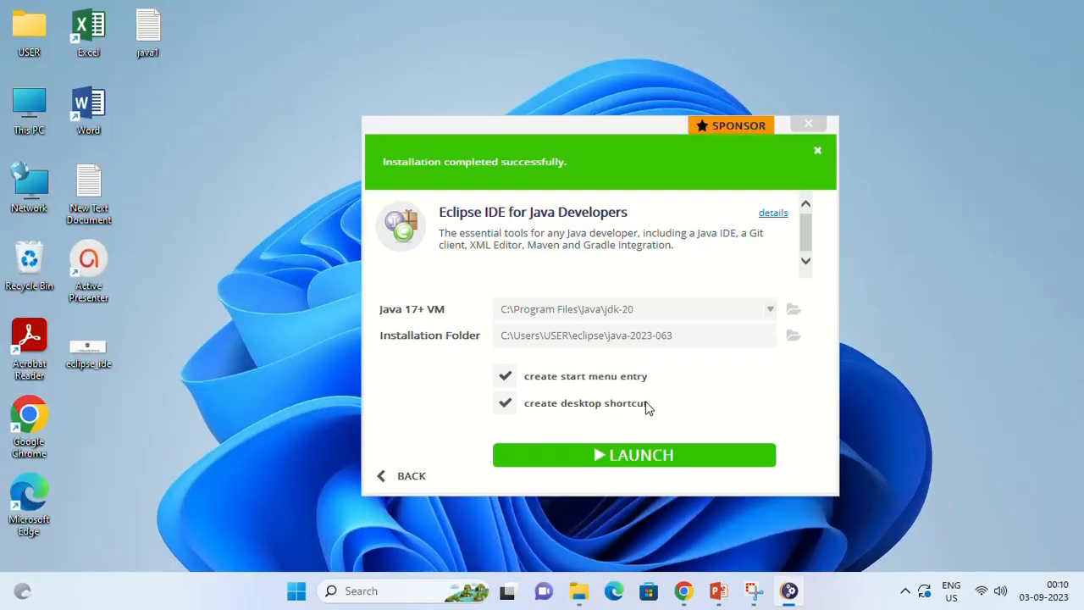
Step: Launch the installed Eclipse IDE with C:\Users\USER\TutorialsInHand as the workspace directory
left_click(639, 458)
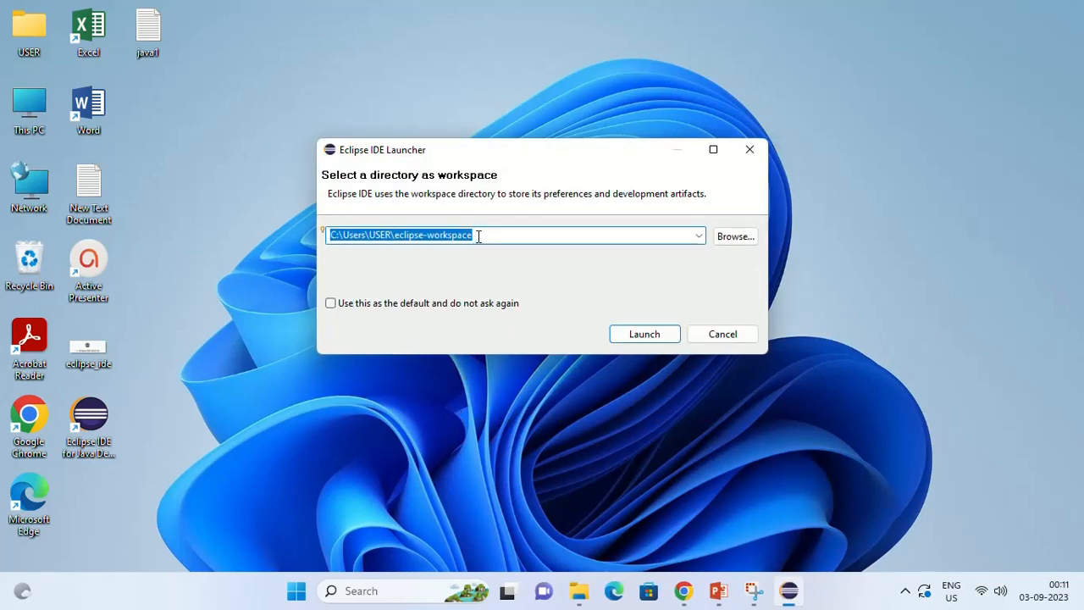
left_click(479, 236)
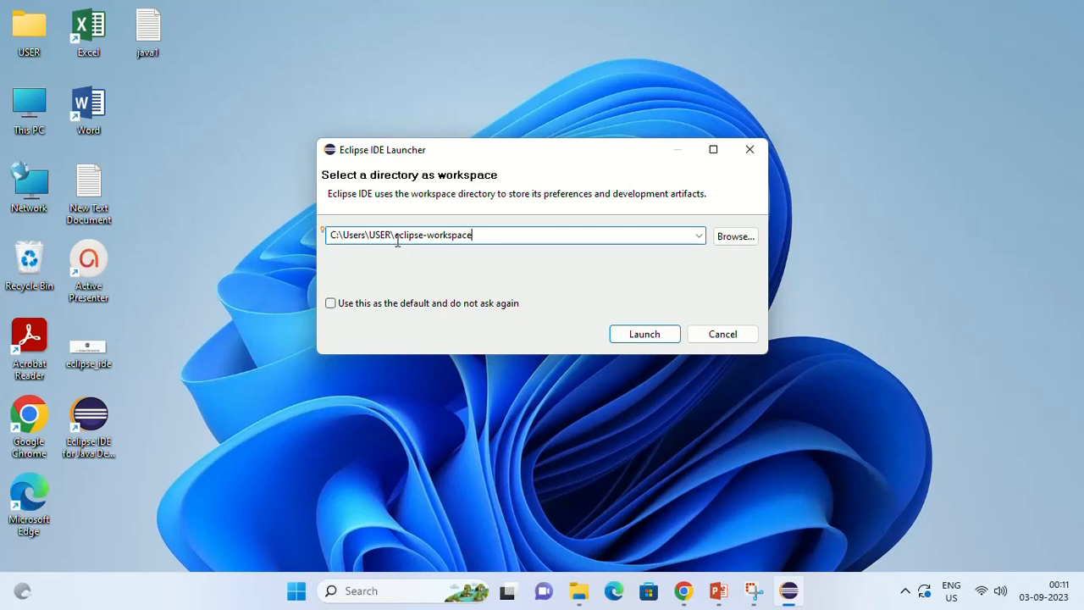
left_click_drag(395, 236, 479, 237)
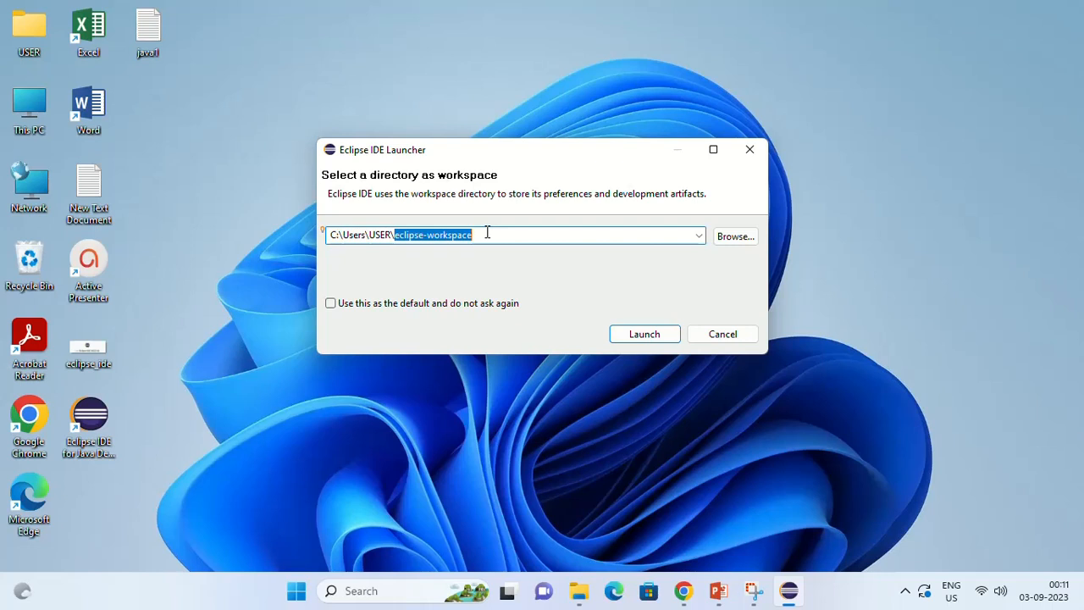
type("Tutu")
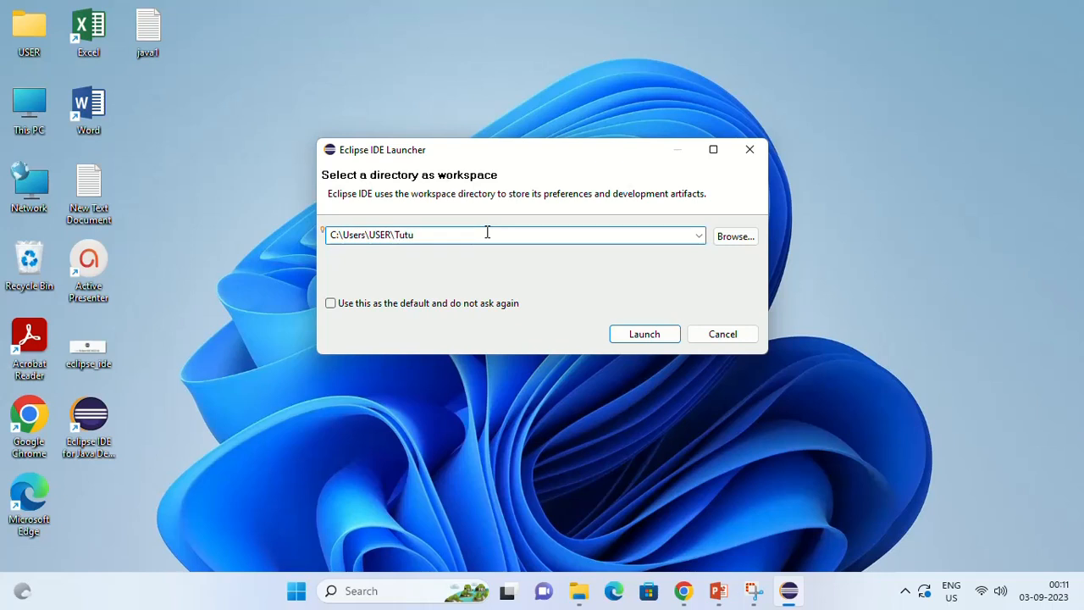
key("BackSpace")
type("orialsInHand")
left_click_drag(466, 236, 403, 241)
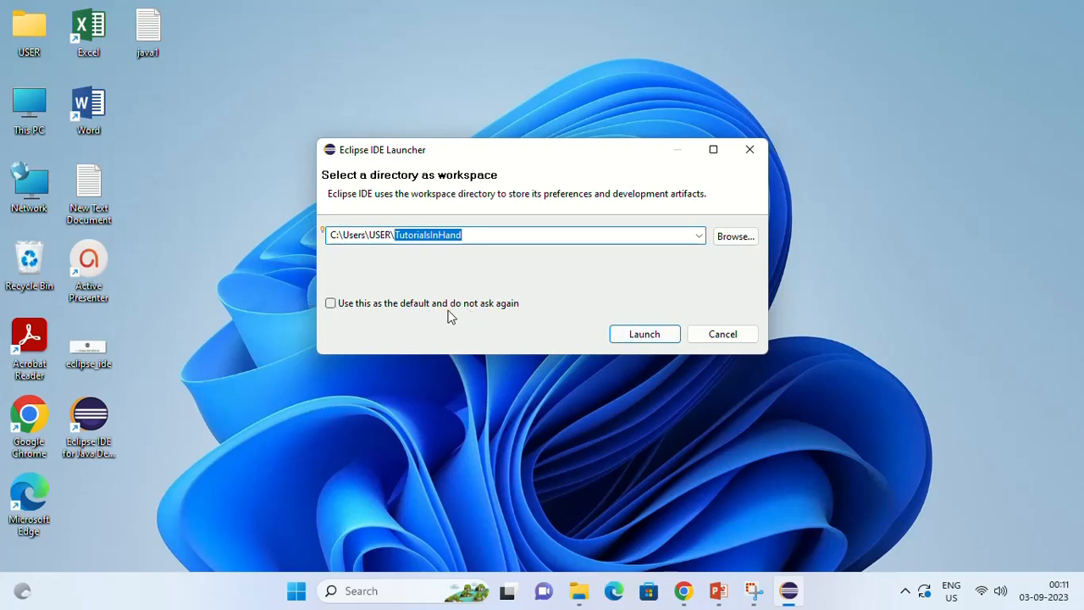
left_click(649, 341)
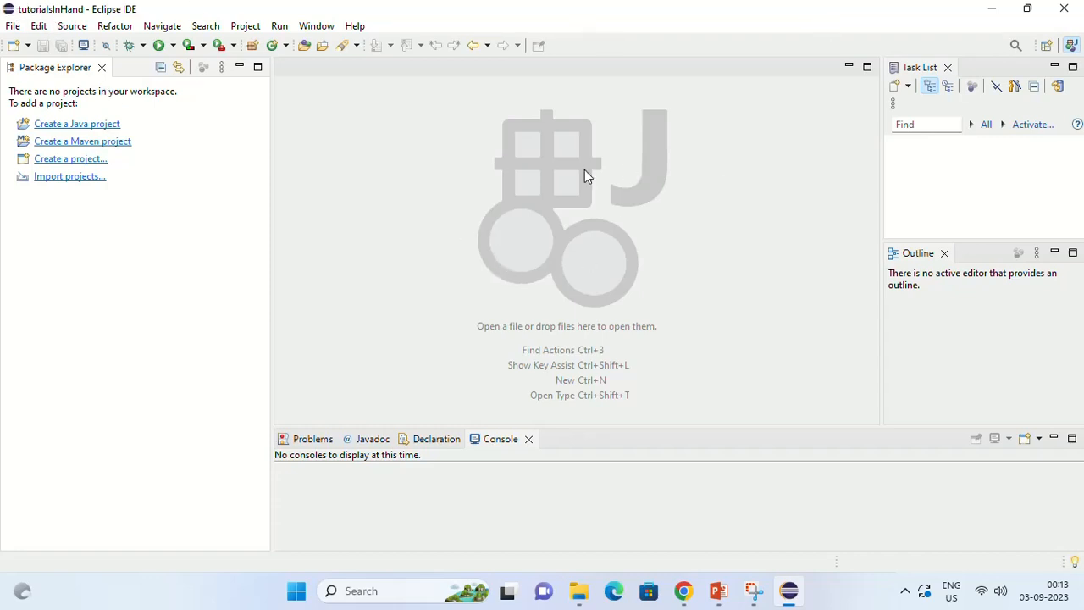
Step: Create a Java project named TutorialsInHandProjects, keeping the default location and the JavaSE-20 execution environment
left_click(13, 28)
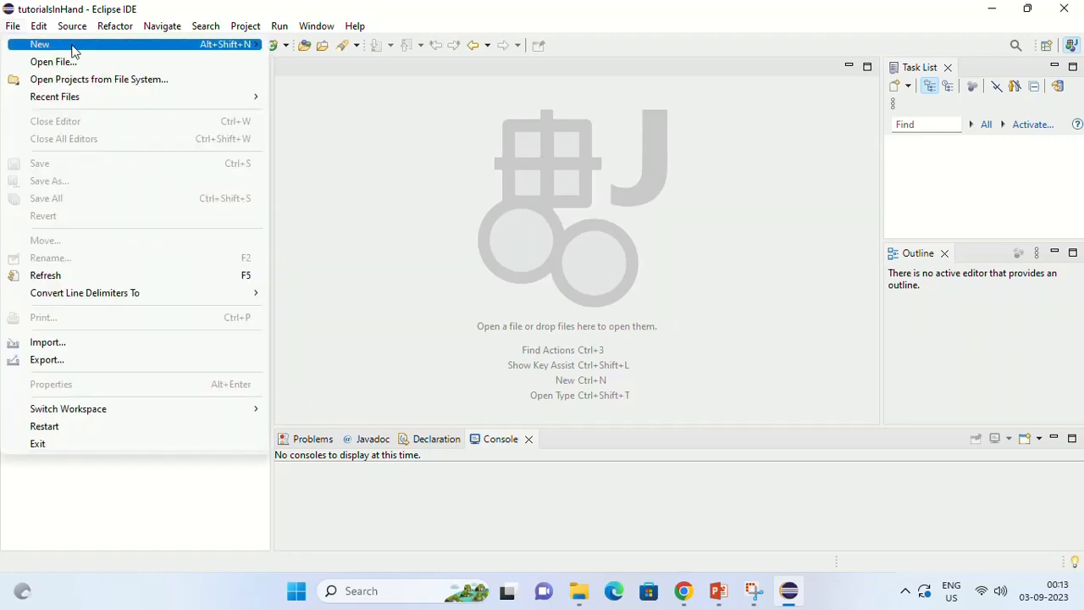
mouse_move(90, 47)
left_click(345, 46)
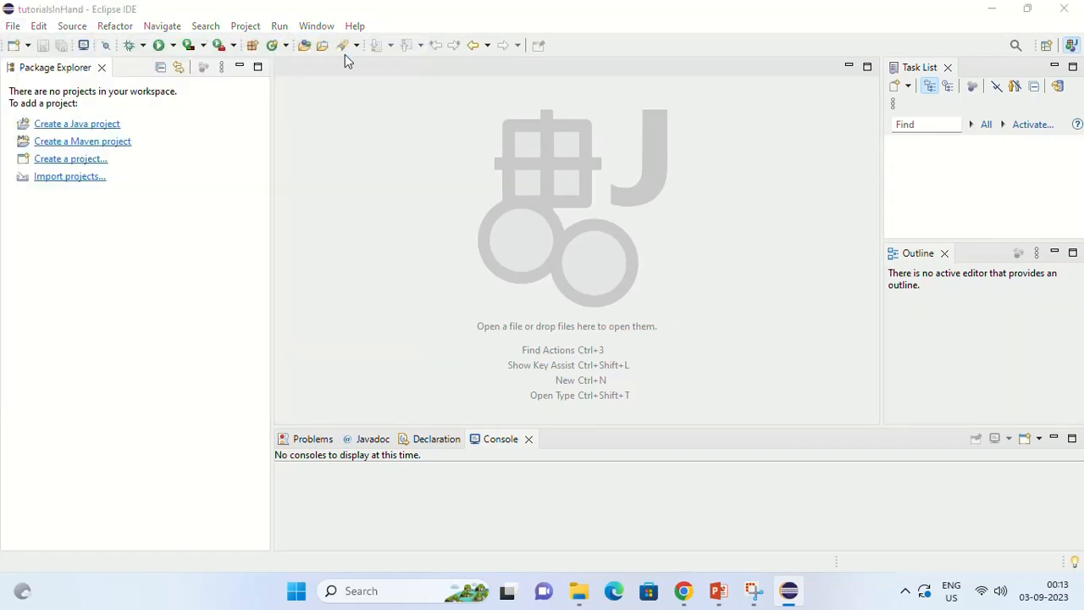
type("T")
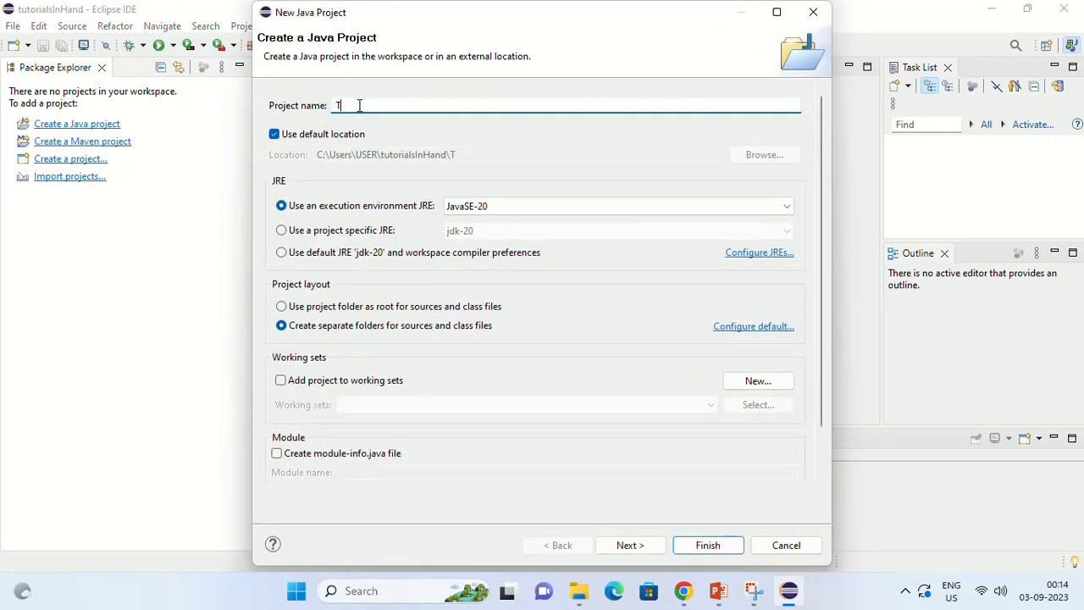
type("utorialsInHand")
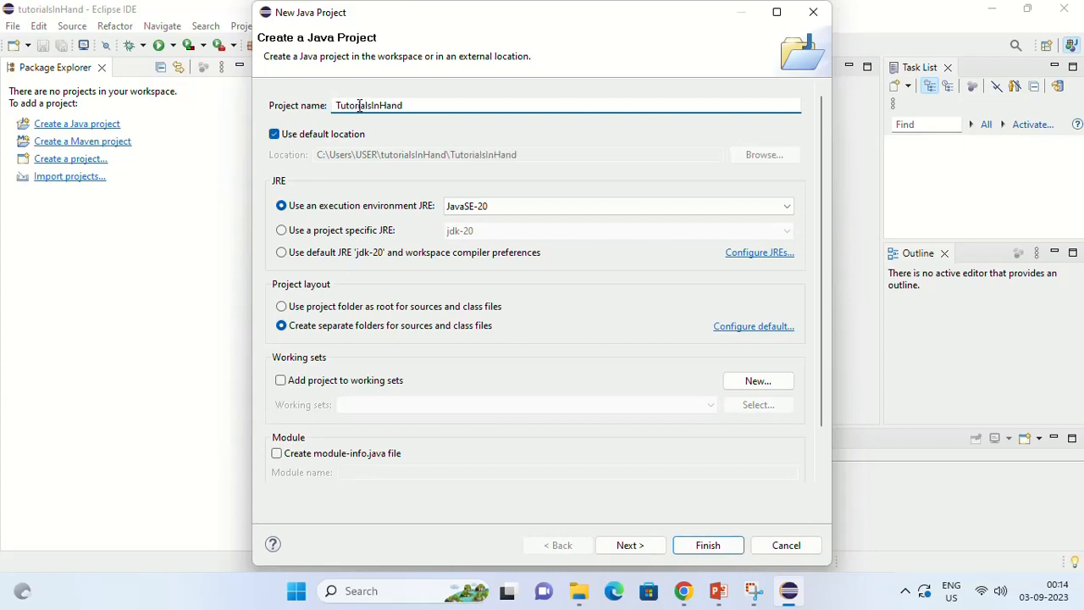
type("Projects")
left_click_drag(440, 105, 337, 105)
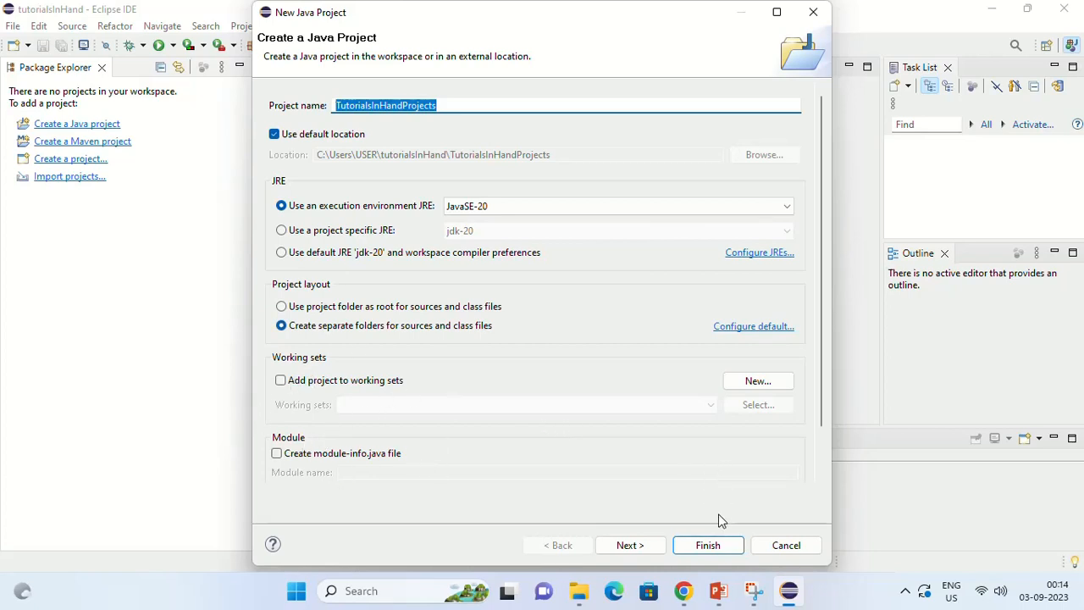
left_click(710, 545)
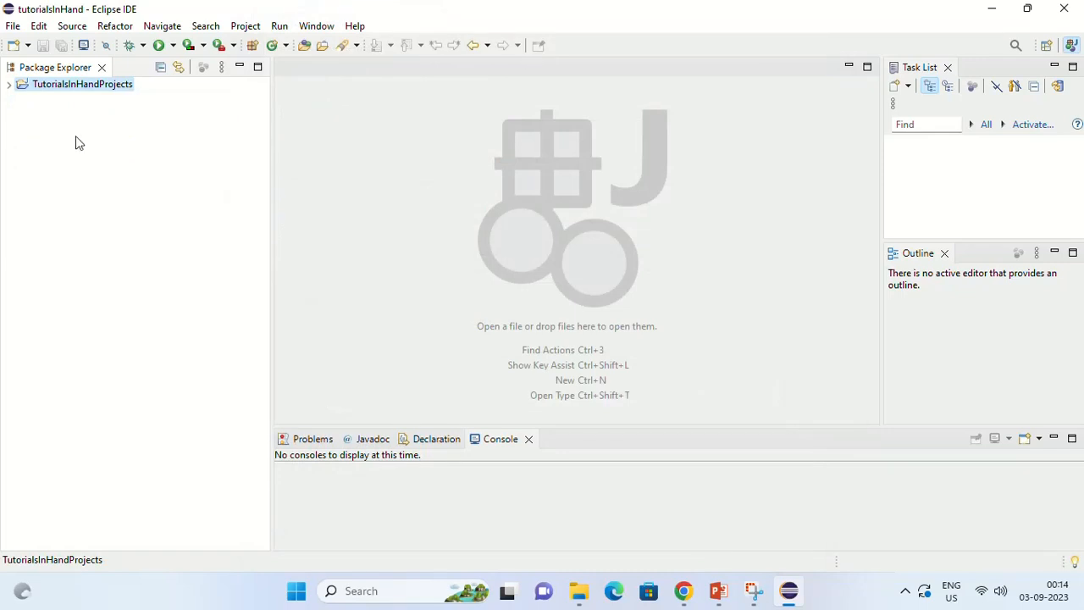
Step: Expand the TutorialsInHandProjects project and start a new package in its src folder
left_click(9, 84)
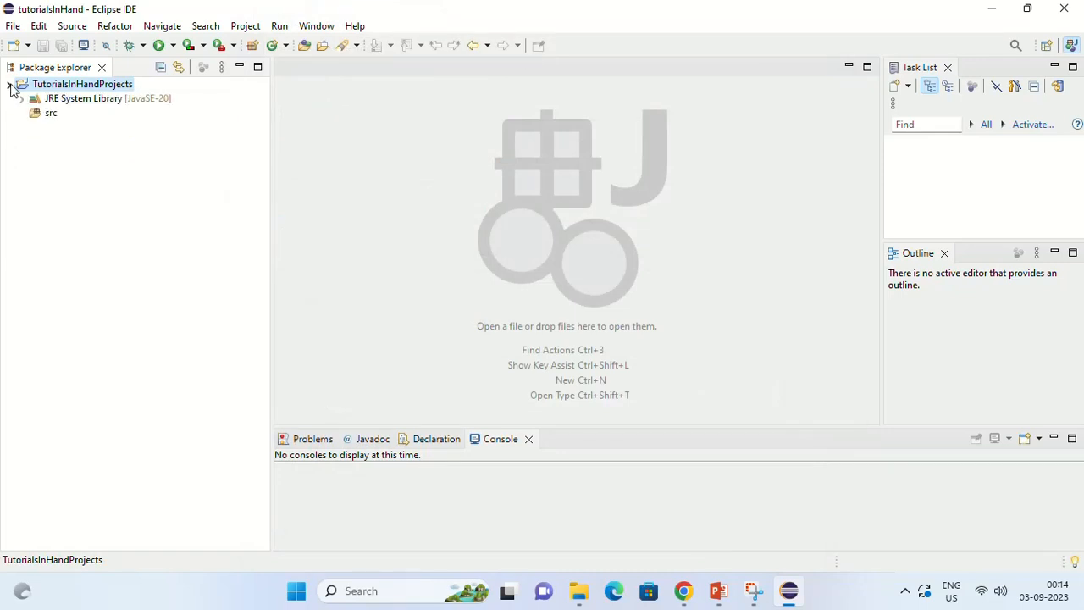
left_click(42, 117)
right_click(42, 117)
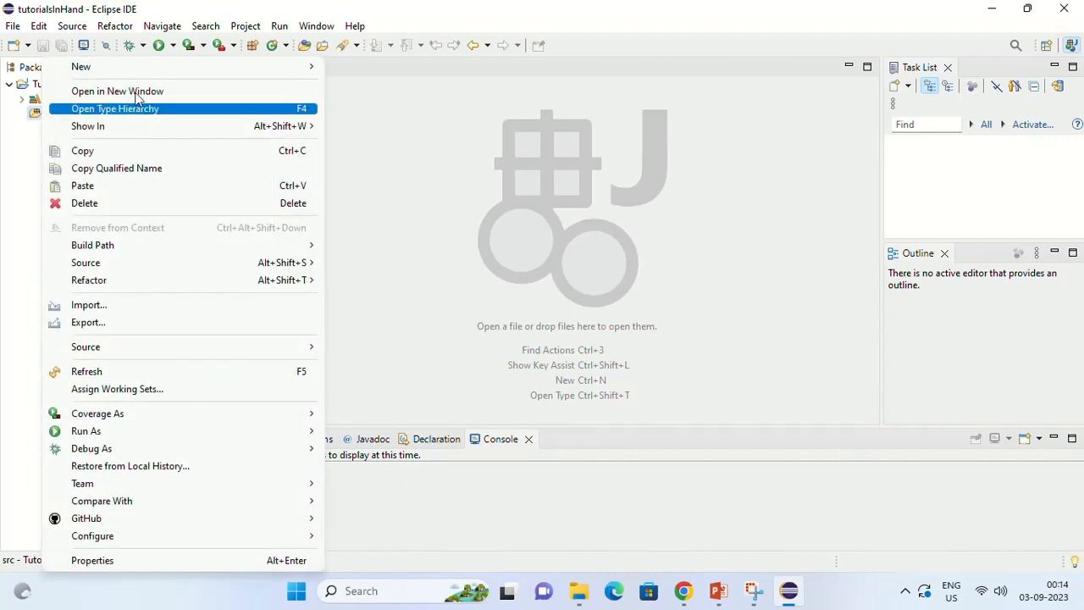
mouse_move(226, 66)
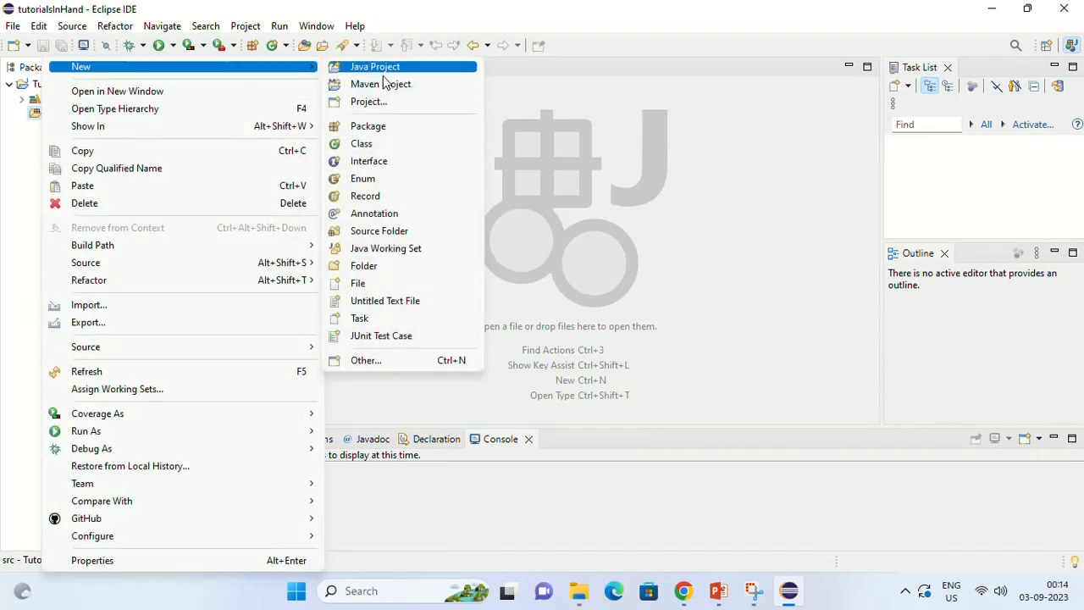
left_click(385, 127)
type("TI")
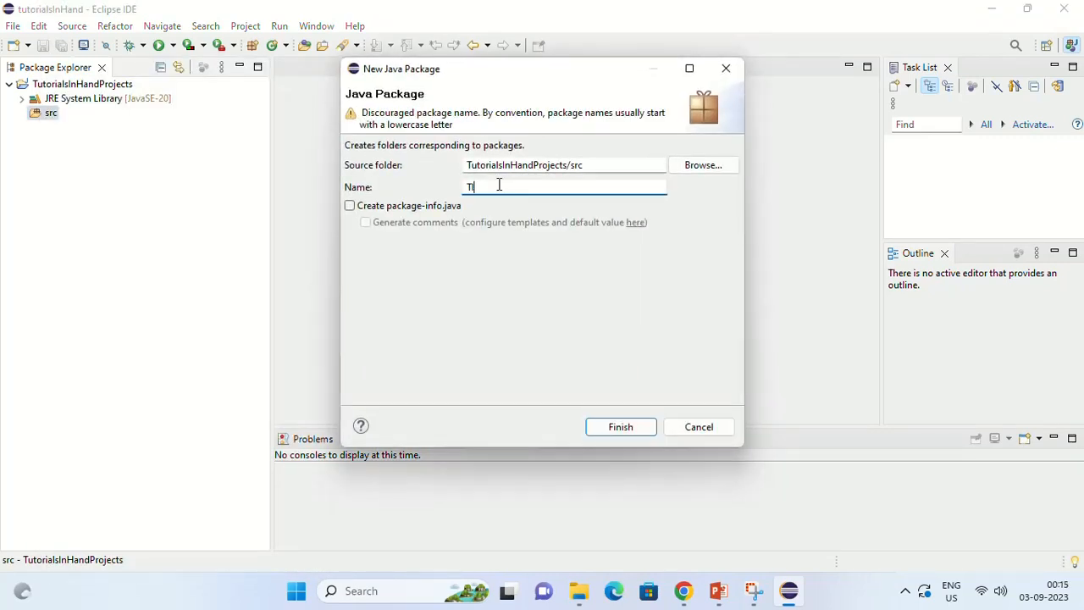
type("HJavaBasics")
key("ctrl+a")
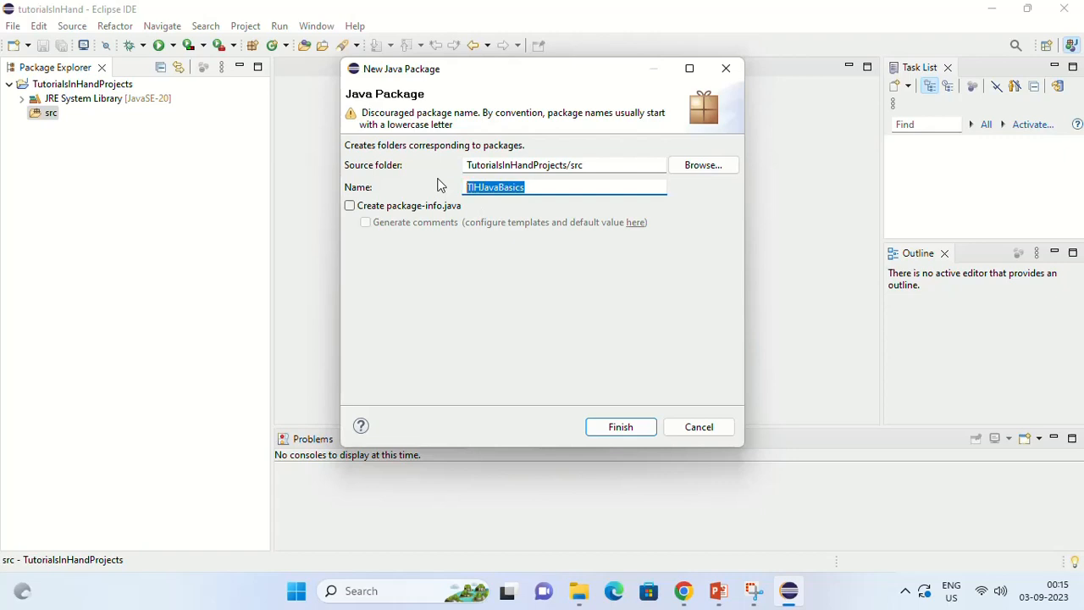
key("BackSpace")
Step: Name the new package com.tih.Basics and create it in TutorialsInHandProjects/src
type("com")
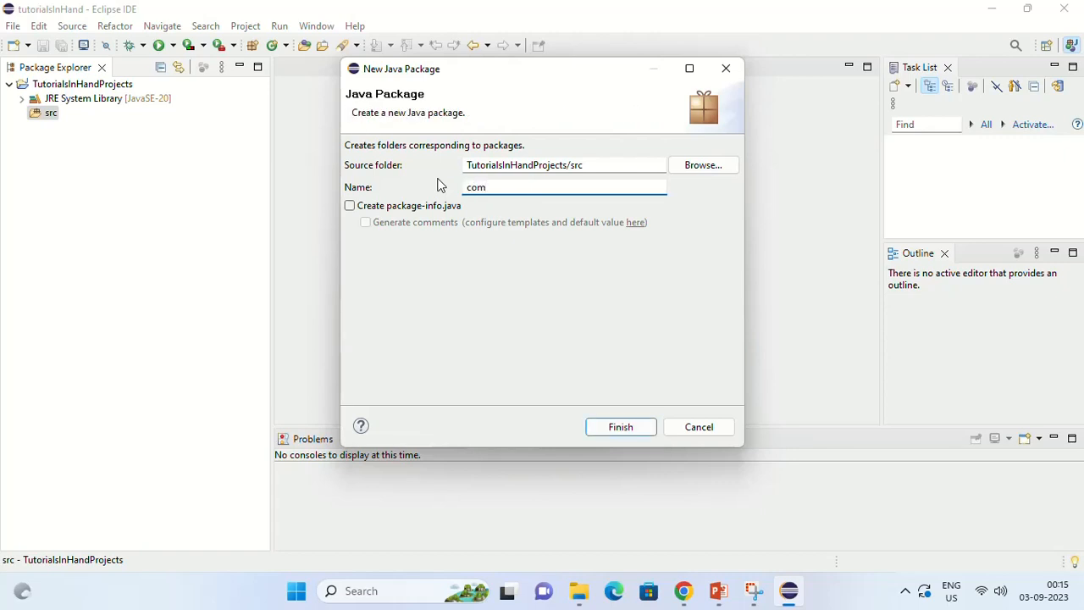
type(".package")
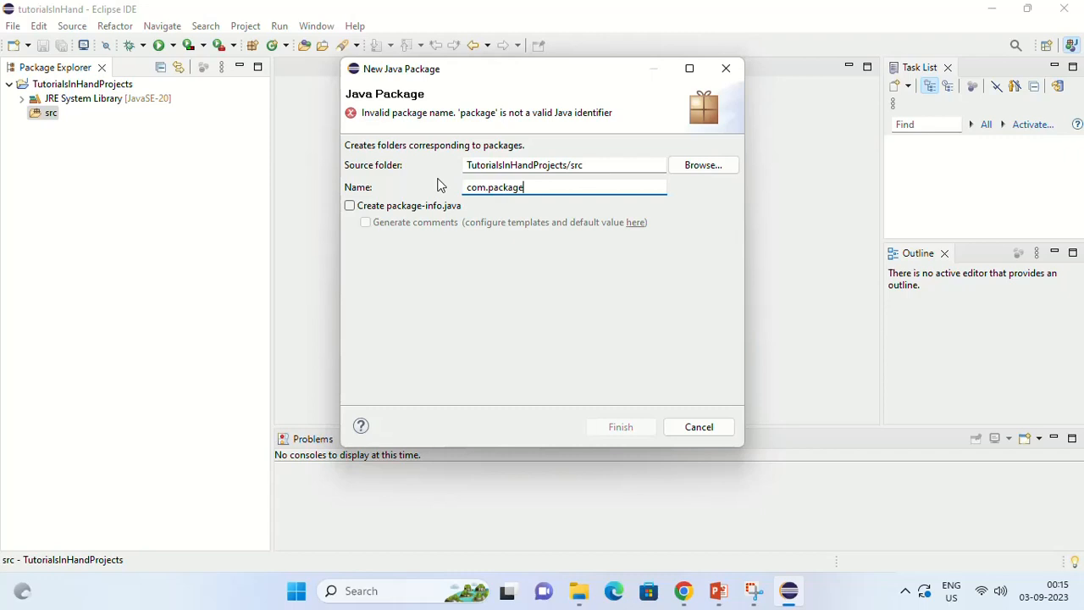
key("BackSpace")
key("BackSpace")
key("BackSpace")
key("BackSpace")
key("BackSpace")
key("BackSpace")
key("BackSpace")
type("tih.Basics")
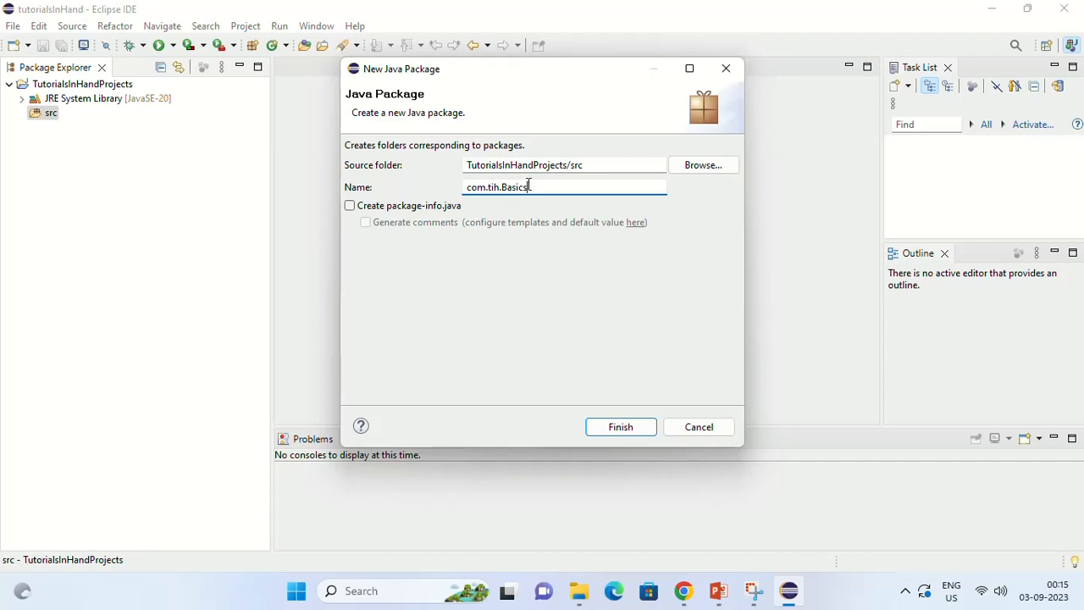
left_click(616, 424)
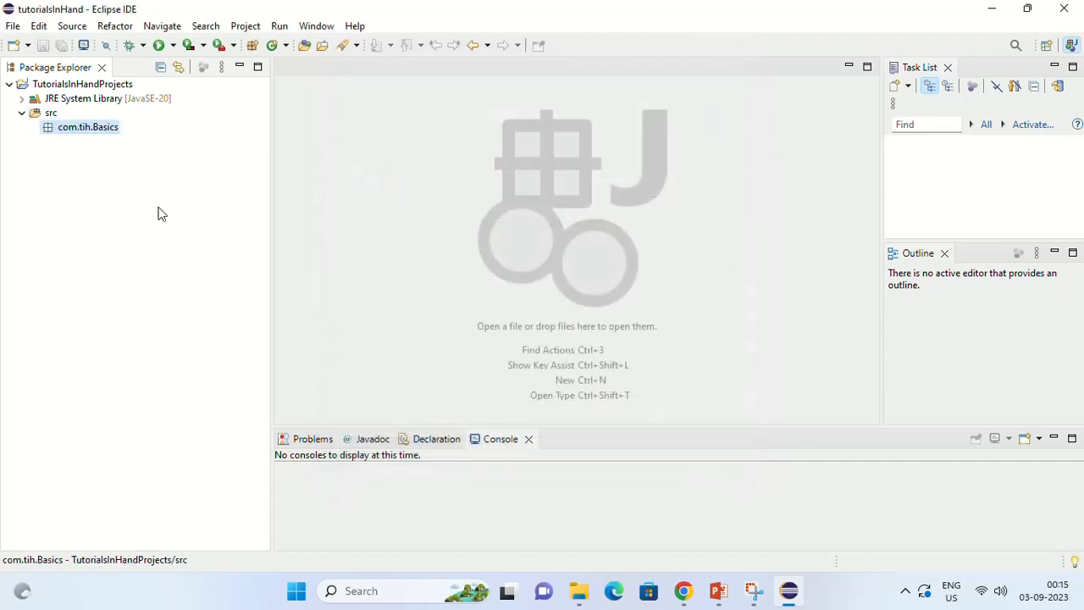
Step: Create a public class named HelloJava in the com.tih.Basics package, including the public static void main(String[] args) method stub
right_click(80, 130)
mouse_move(244, 71)
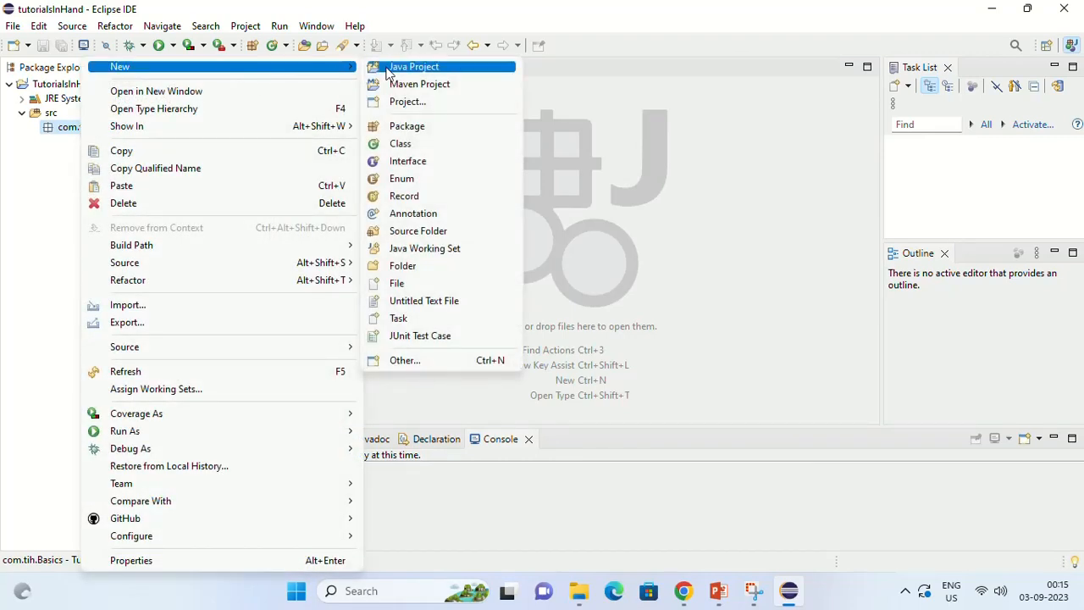
left_click(420, 144)
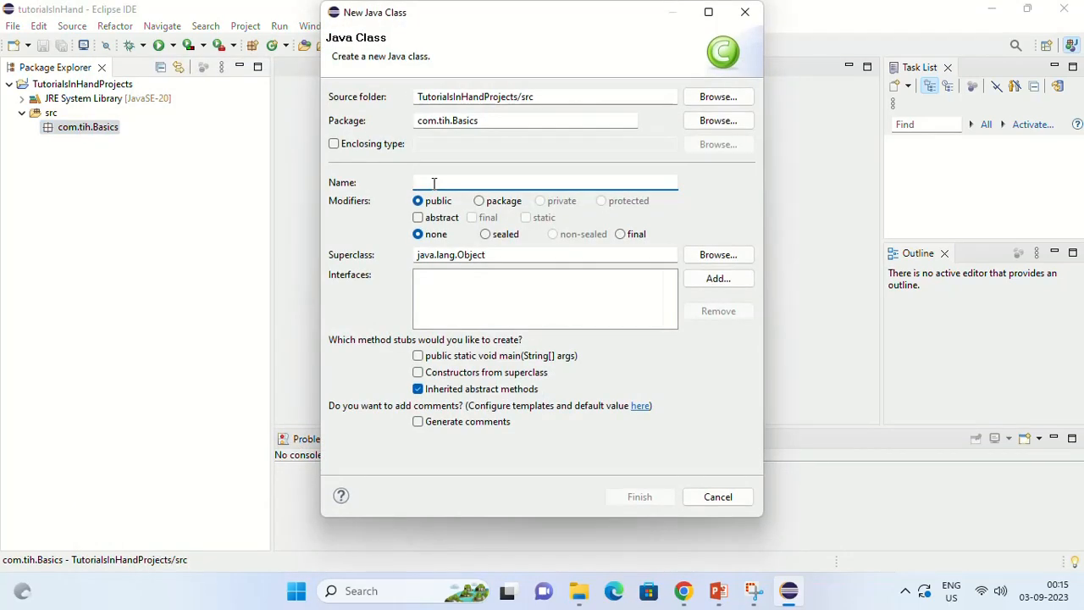
type("HelloJava")
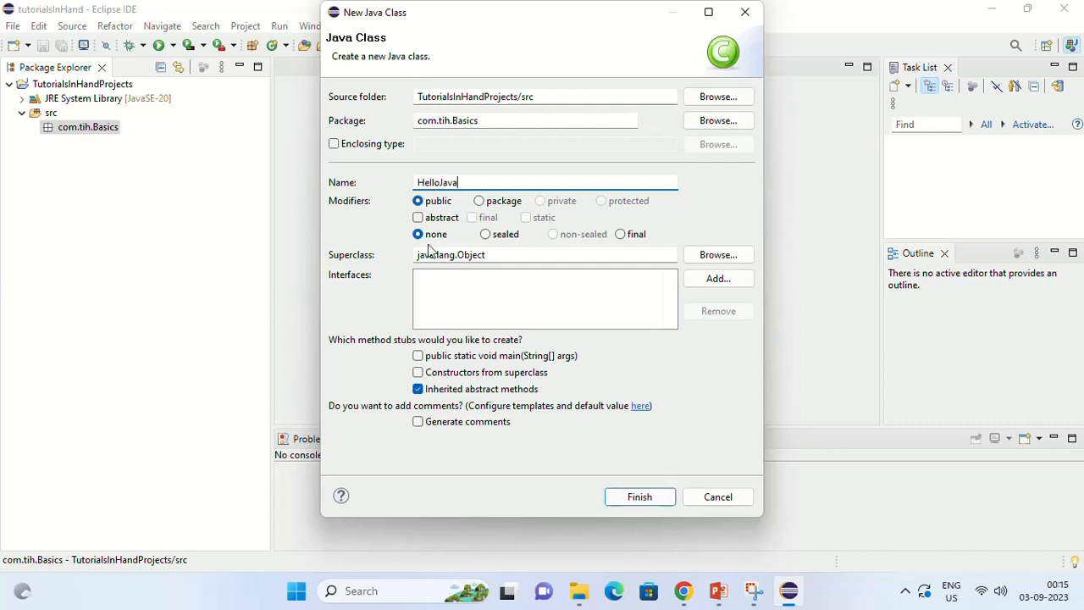
left_click(419, 358)
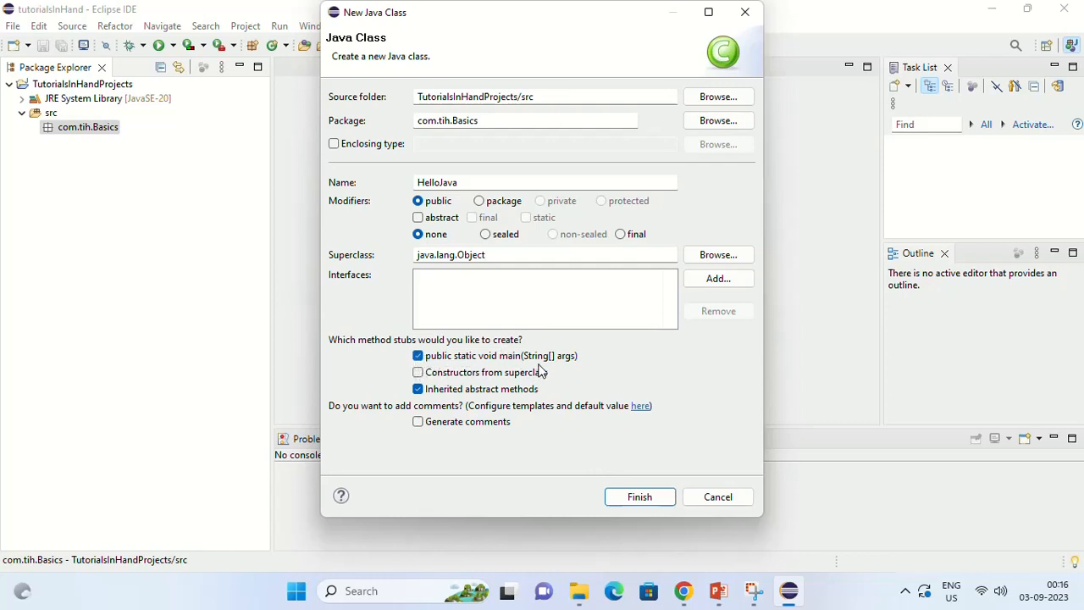
left_click(640, 497)
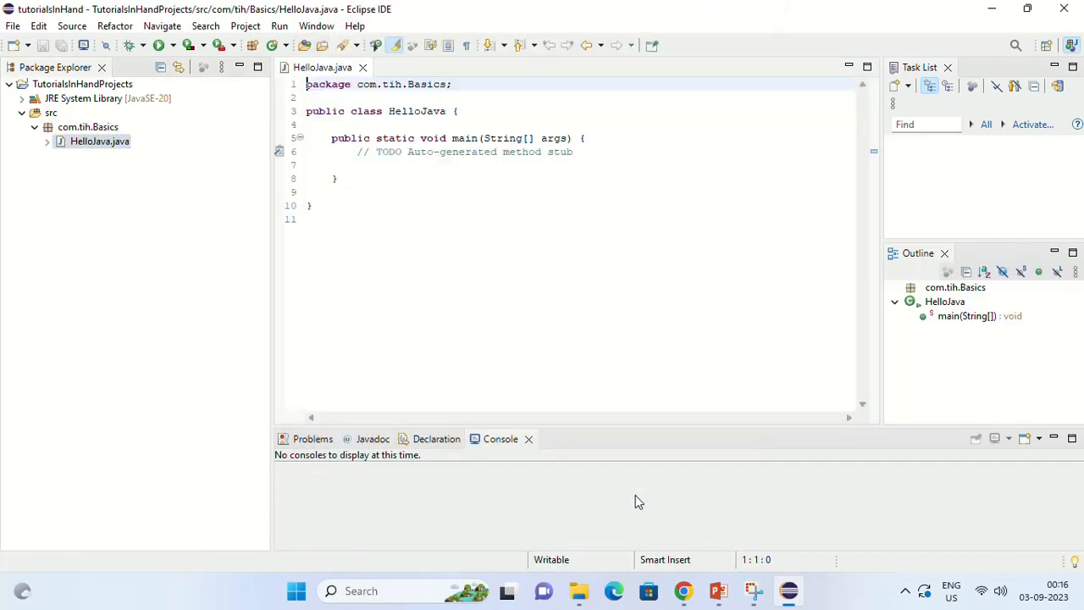
left_click_drag(334, 144, 344, 178)
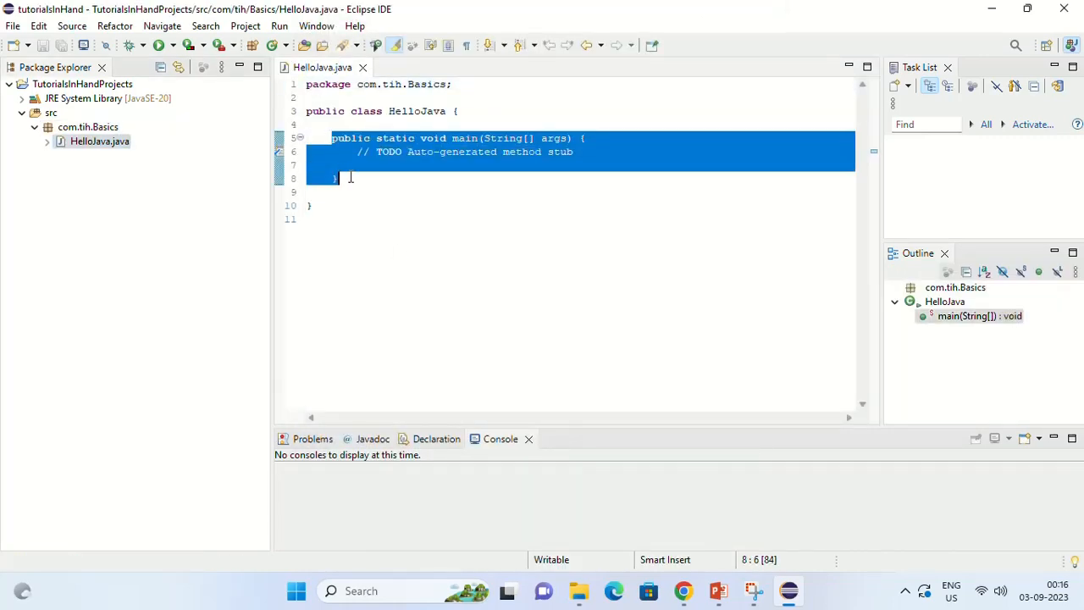
left_click(407, 111)
double_click(406, 111)
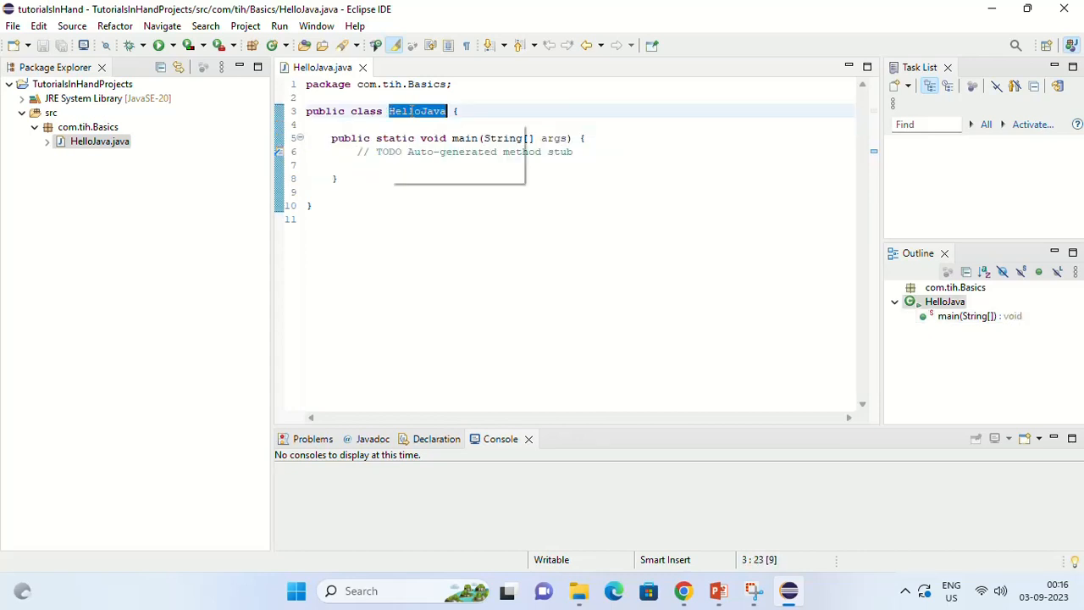
Step: Replace the TODO comment in the main method with System.out.println("I am learning java"); and save HelloJava.java
left_click_drag(355, 151, 592, 152)
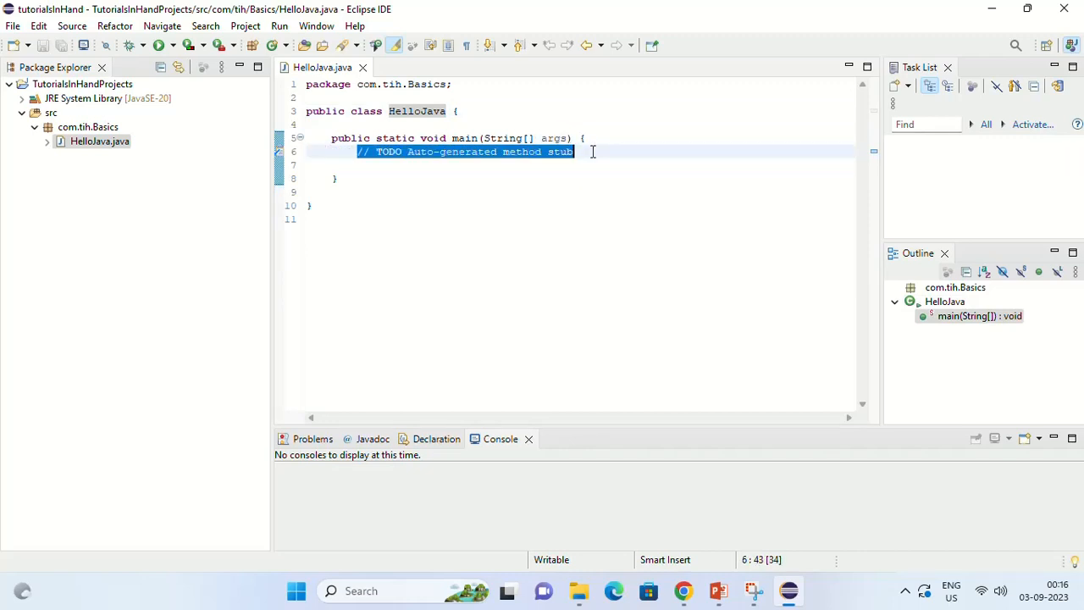
type("syso")
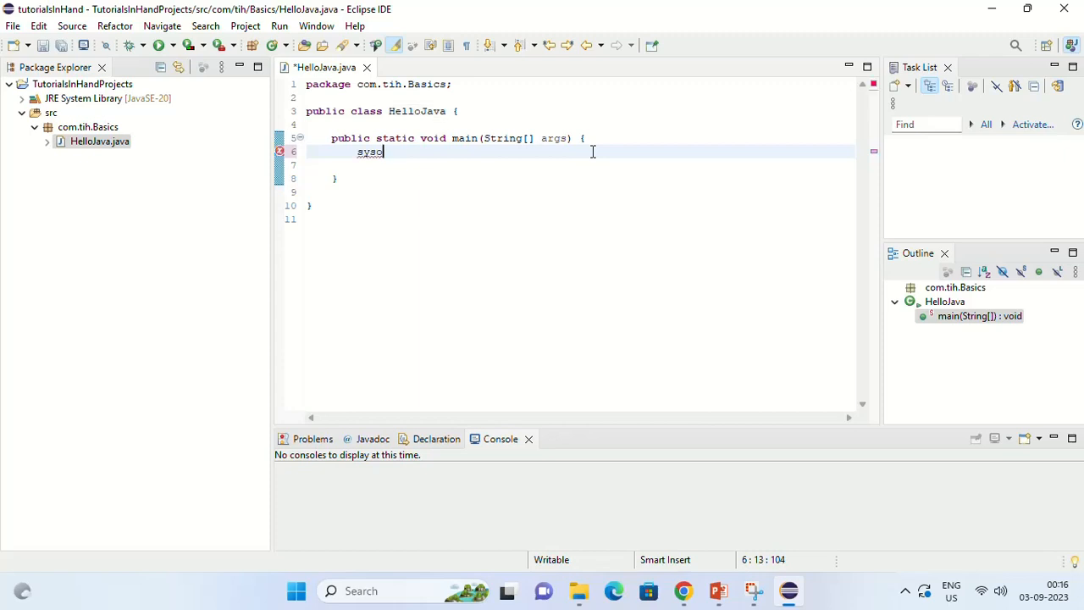
key("ctrl+space")
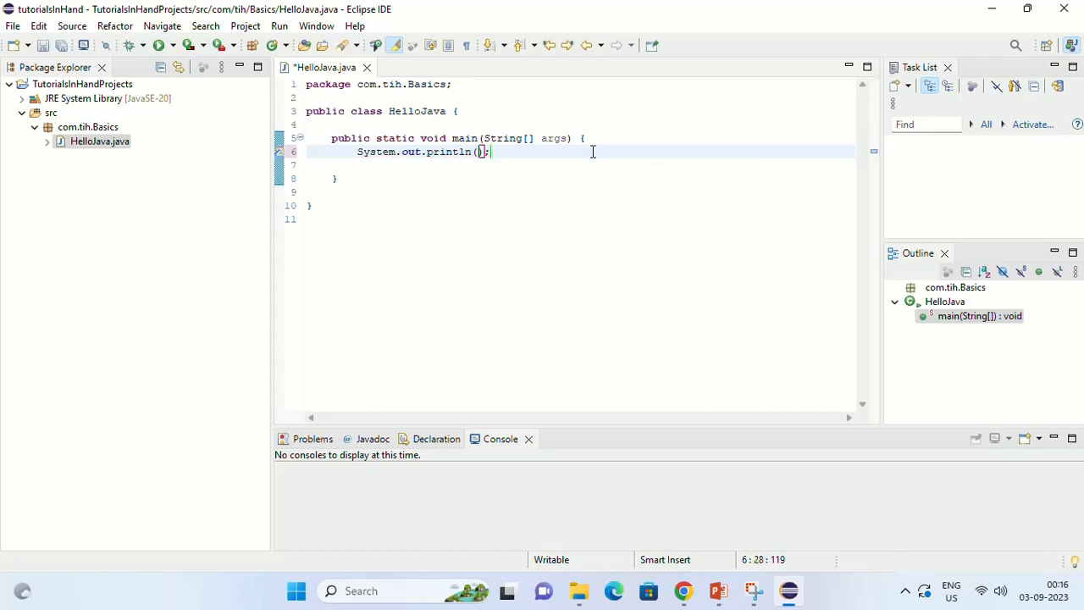
type("\"\"")
key("Left")
type("I am le")
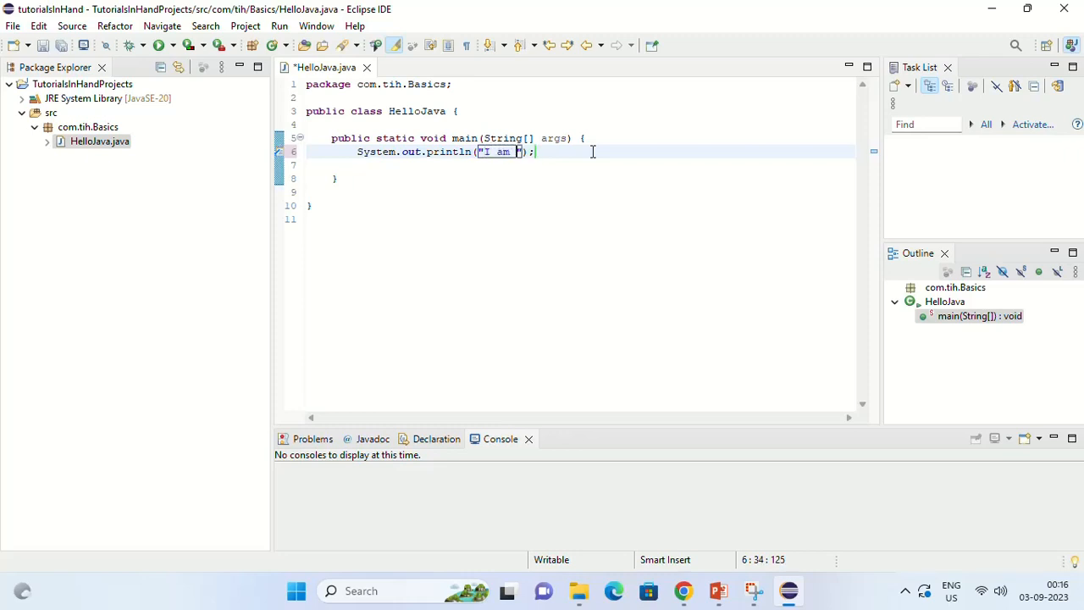
type("arning java")
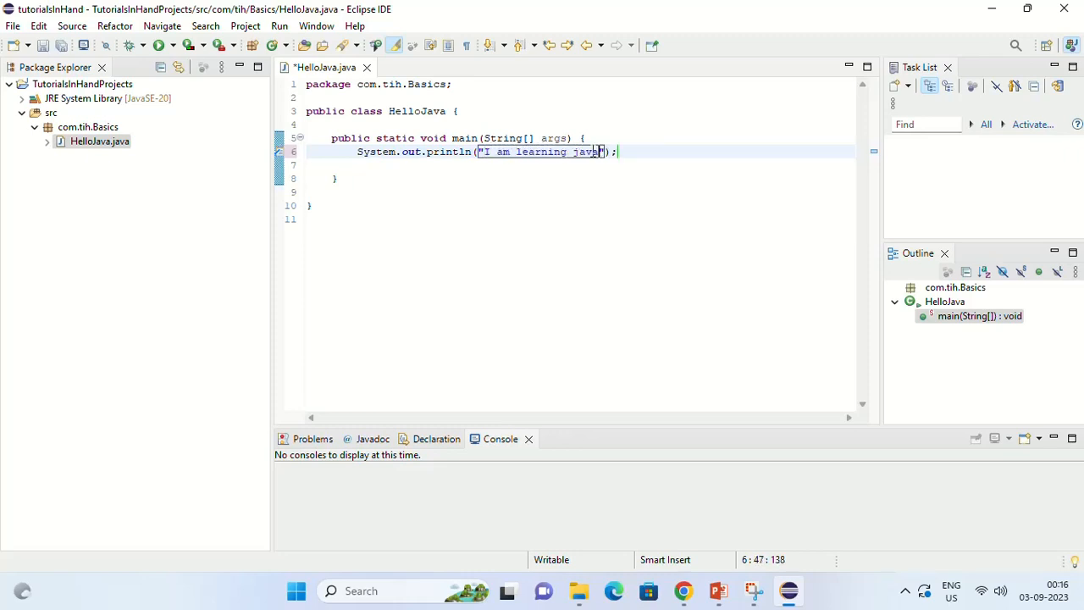
key("ctrl+s")
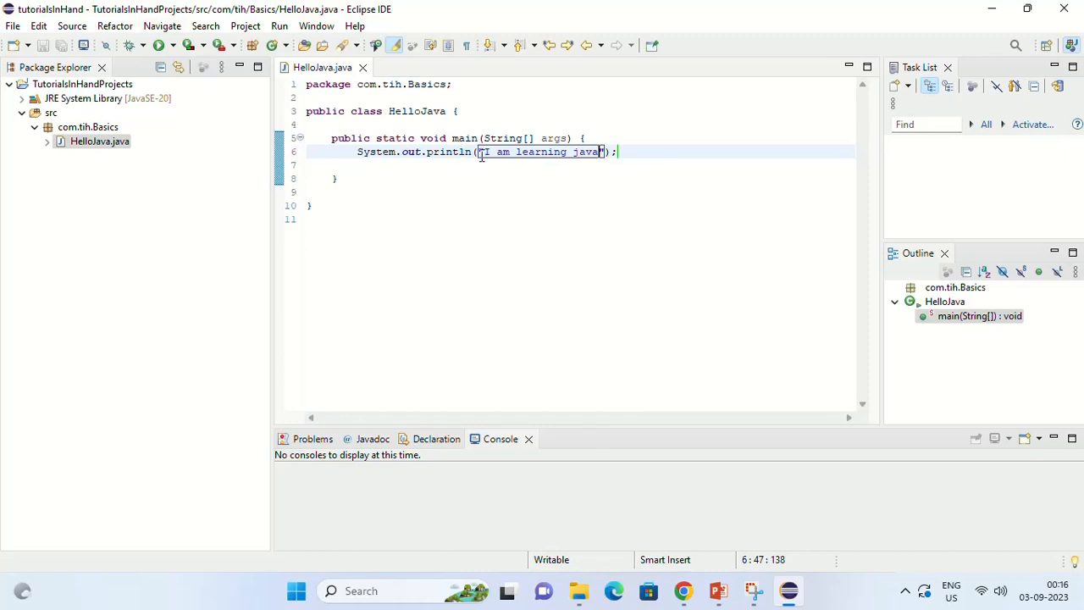
Step: Enlarge the console area, run the HelloJava program and highlight its printed output line
left_click_drag(619, 426, 638, 331)
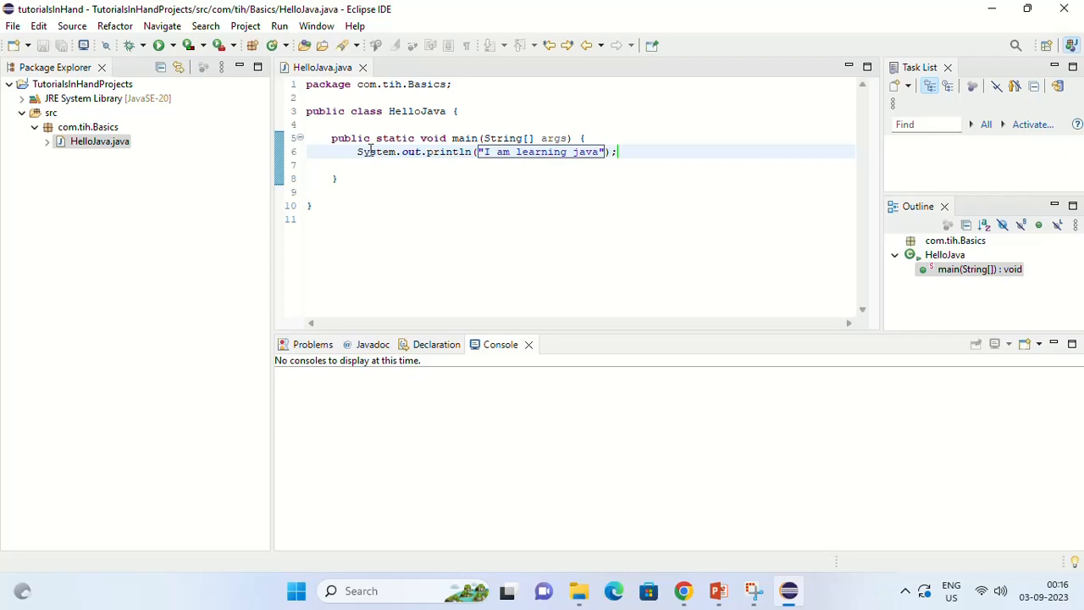
left_click(281, 26)
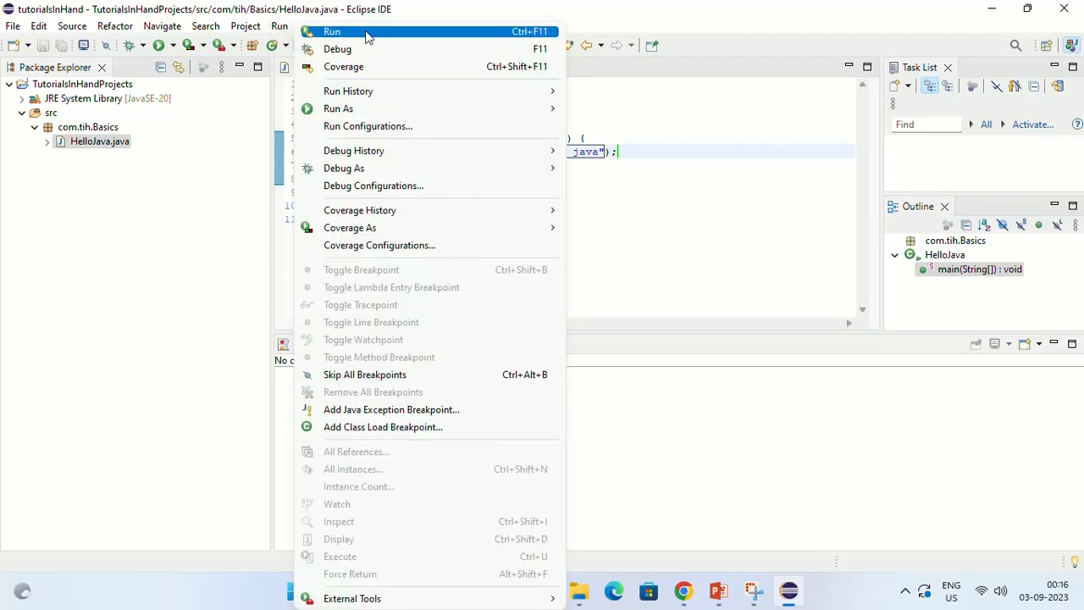
left_click(366, 36)
left_click_drag(398, 380, 269, 370)
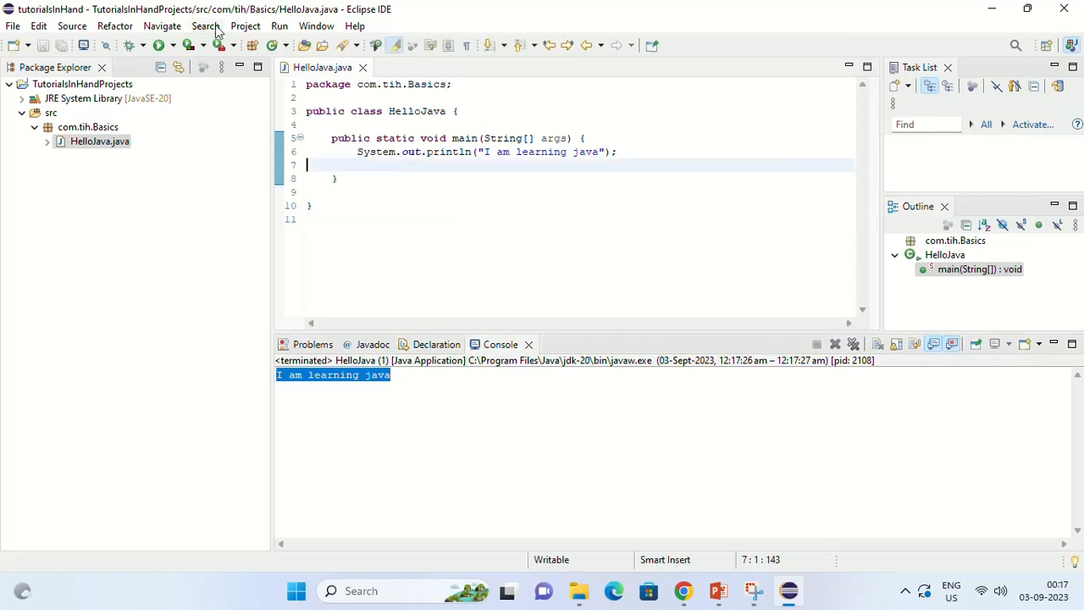
left_click(381, 210)
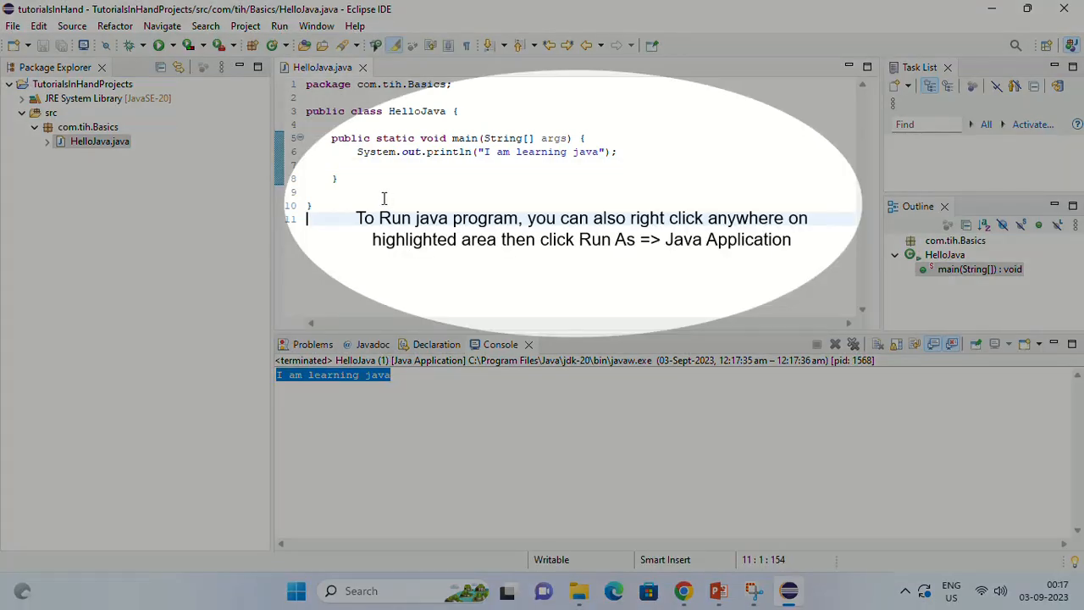